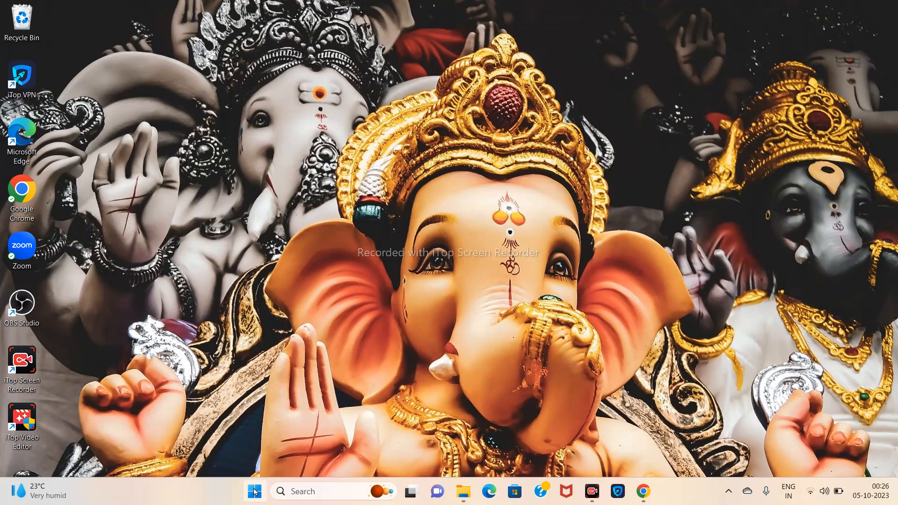
- Launch Excel from the pinned apps and create a blank workbook
left_click(255, 491)
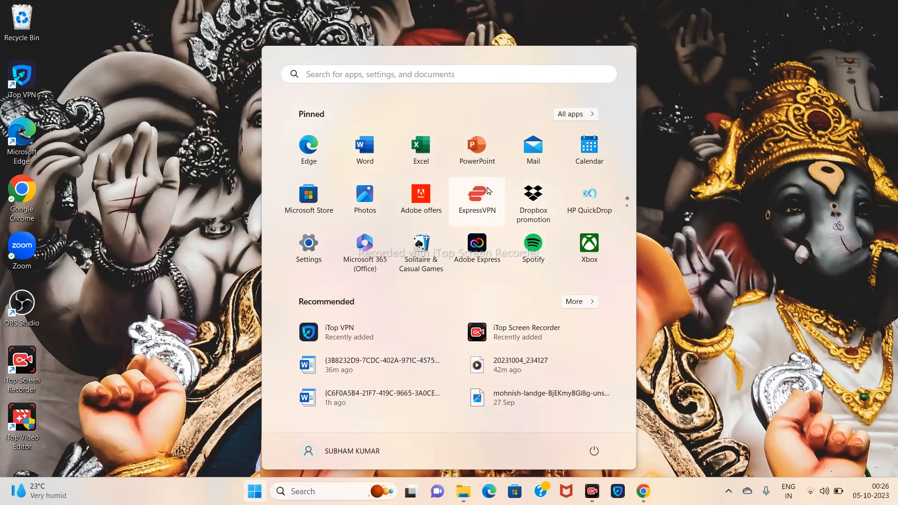
scroll(496, 205, "down", 1)
scroll(488, 190, "up", 1)
scroll(488, 190, "down", 1)
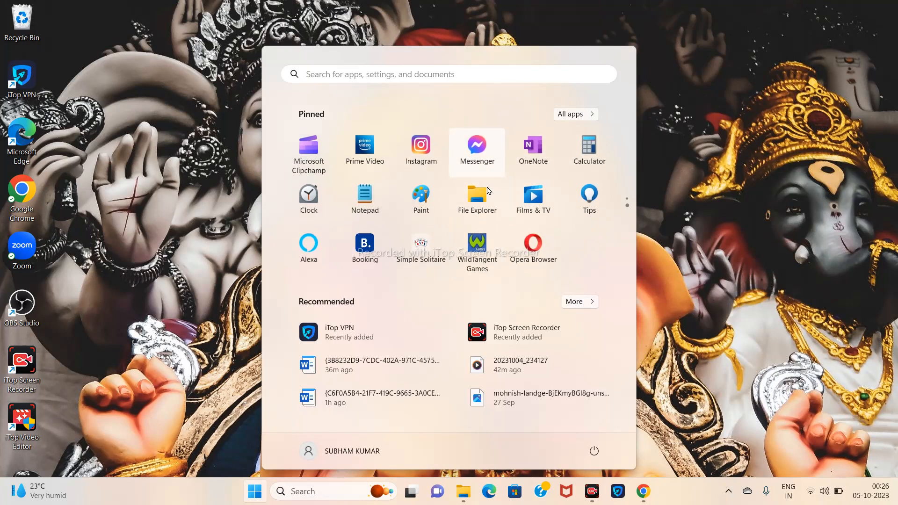
scroll(488, 190, "up", 1)
scroll(488, 190, "down", 1)
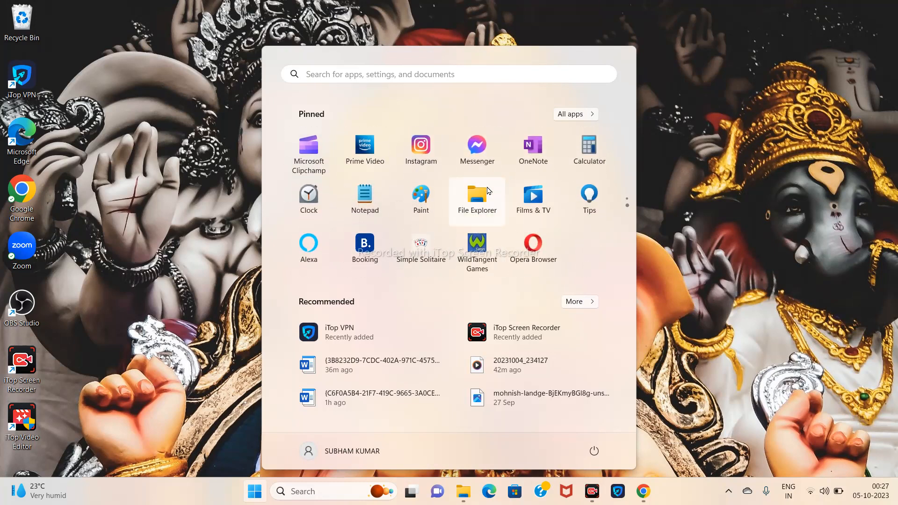
scroll(488, 190, "up", 1)
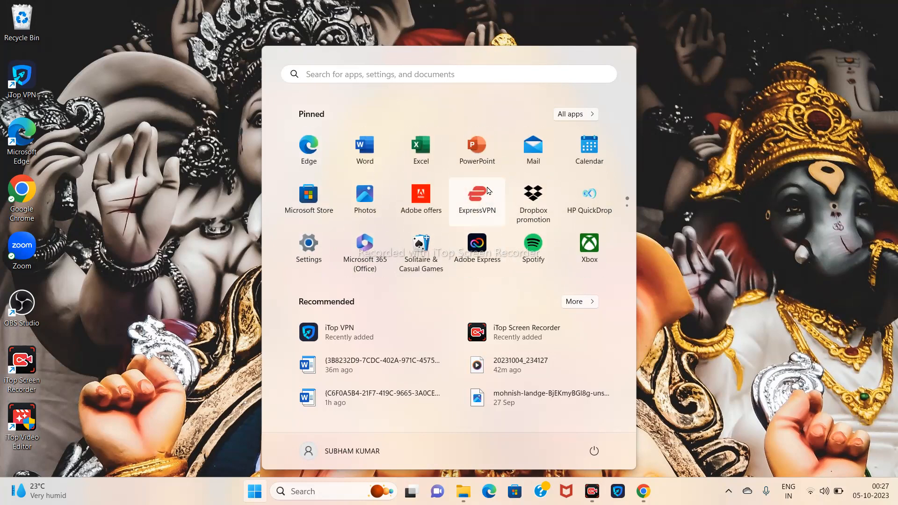
left_click(422, 147)
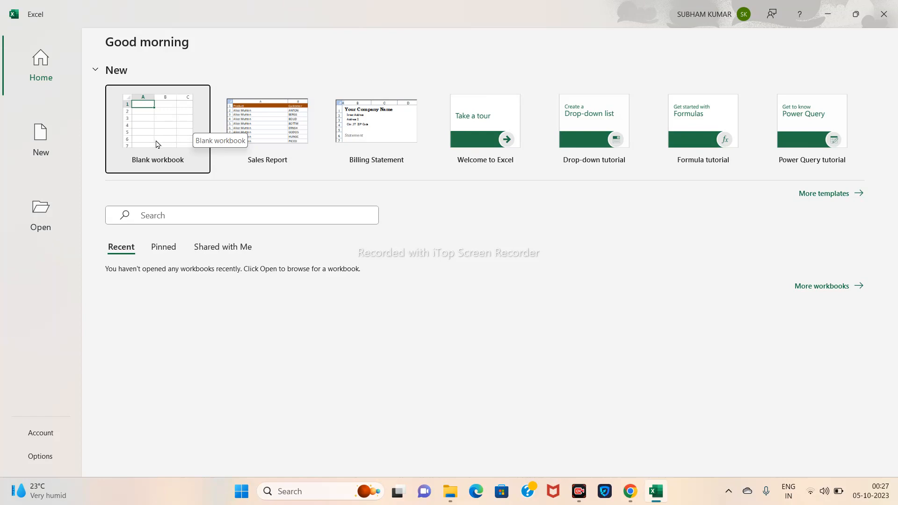
left_click(177, 135)
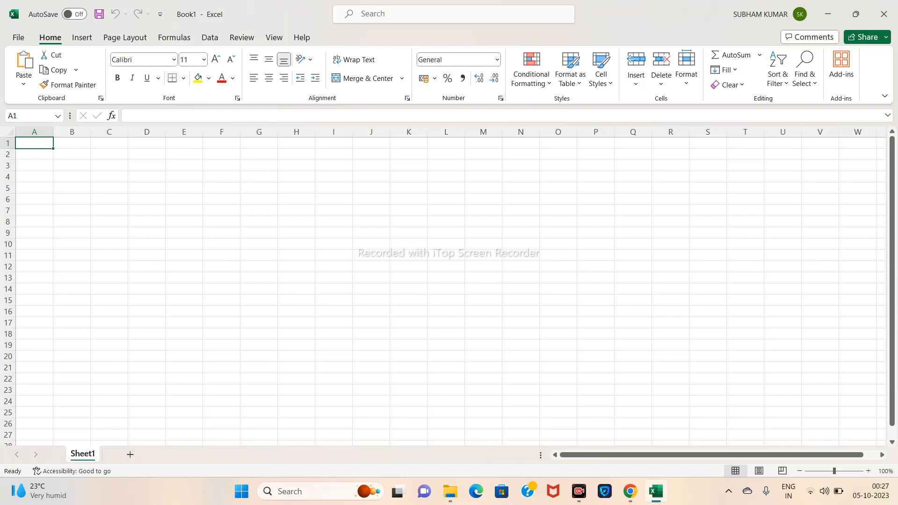
- Select the individual cells C4, E3 and C3 one after another on the empty sheet
left_click(111, 178)
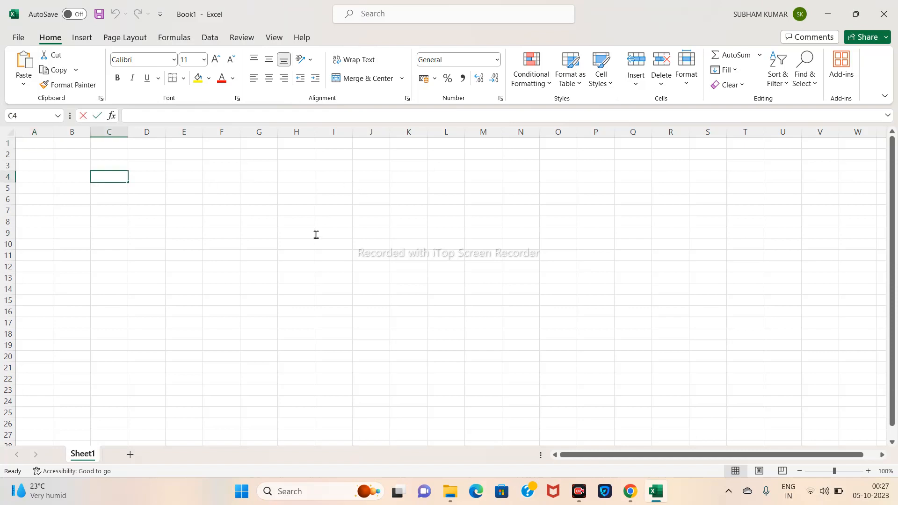
double_click(110, 177)
left_click(184, 166)
left_click(109, 166)
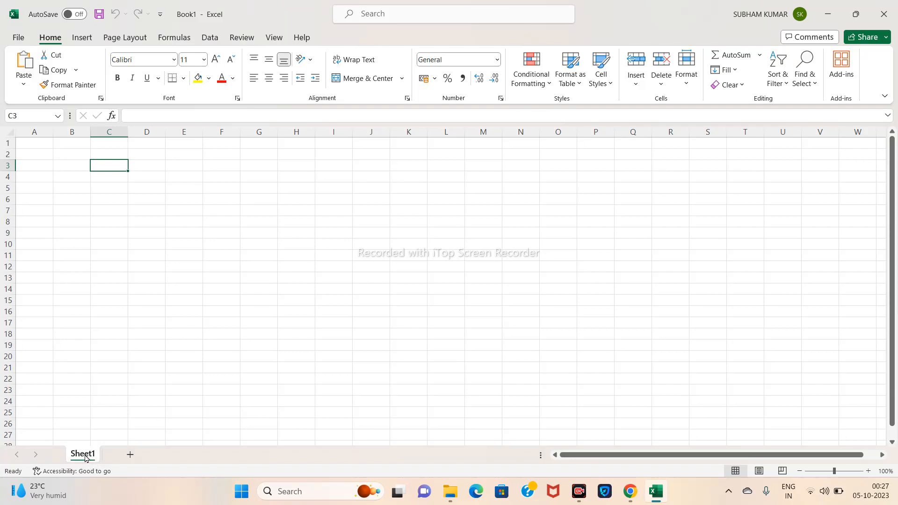
- Add three new worksheets to the workbook after Sheet1
left_click(130, 456)
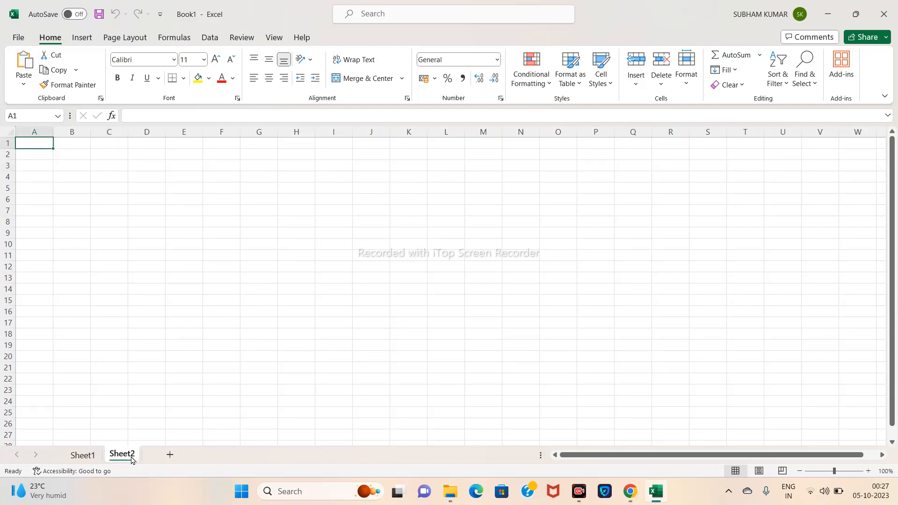
left_click(170, 457)
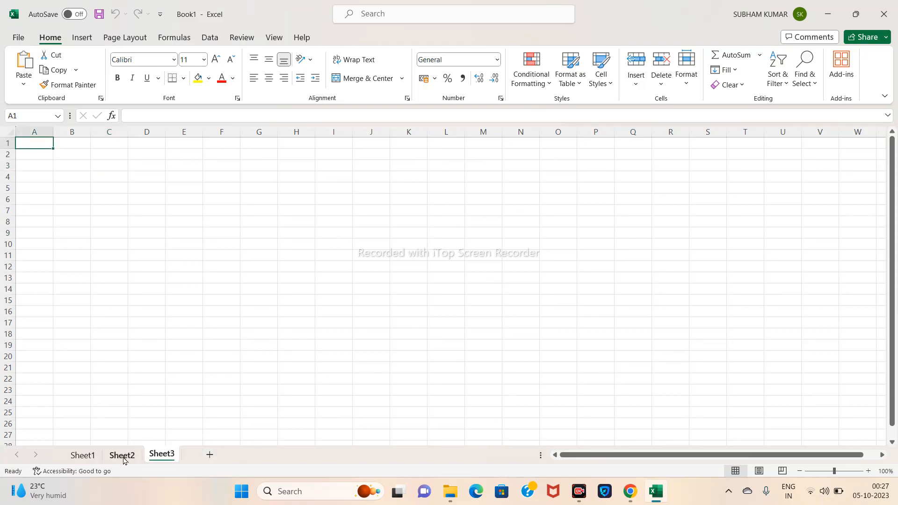
left_click(210, 454)
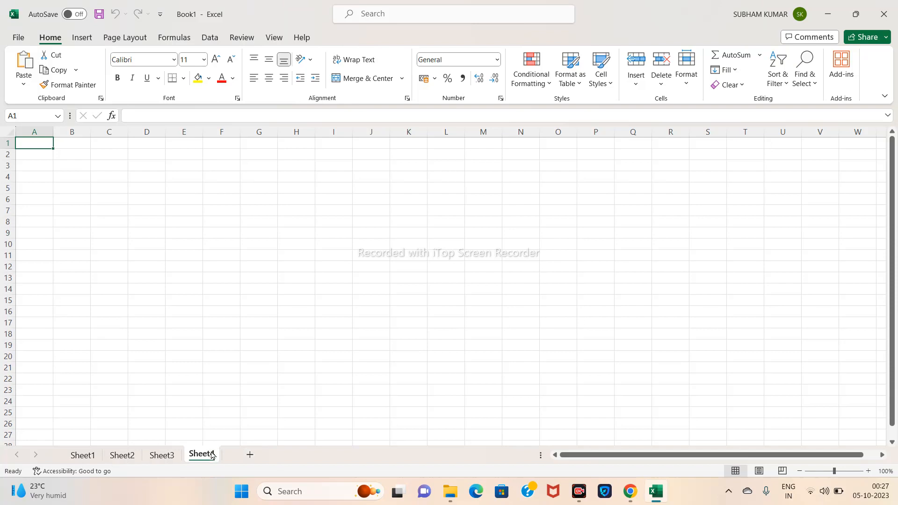
- Switch through all four worksheets and return to Sheet1
left_click(85, 455)
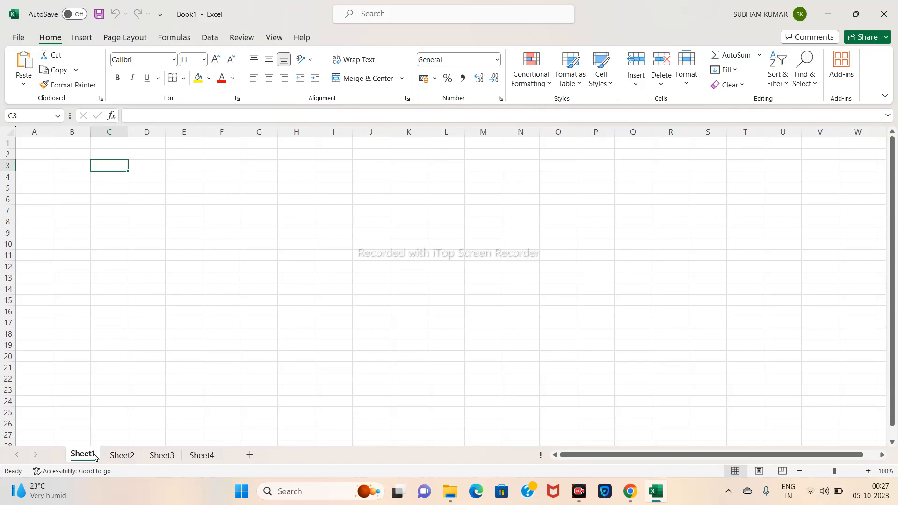
left_click(122, 458)
left_click(88, 460)
left_click(122, 458)
left_click(162, 457)
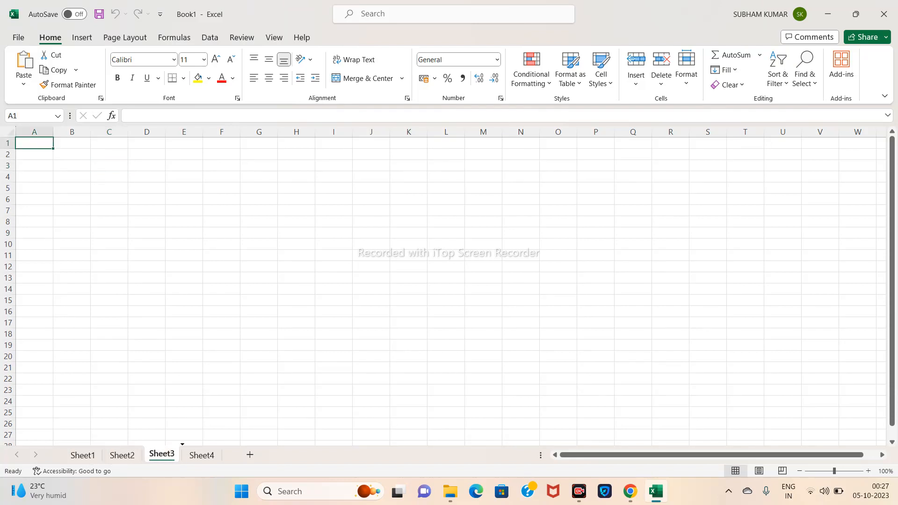
left_click(202, 456)
left_click(87, 456)
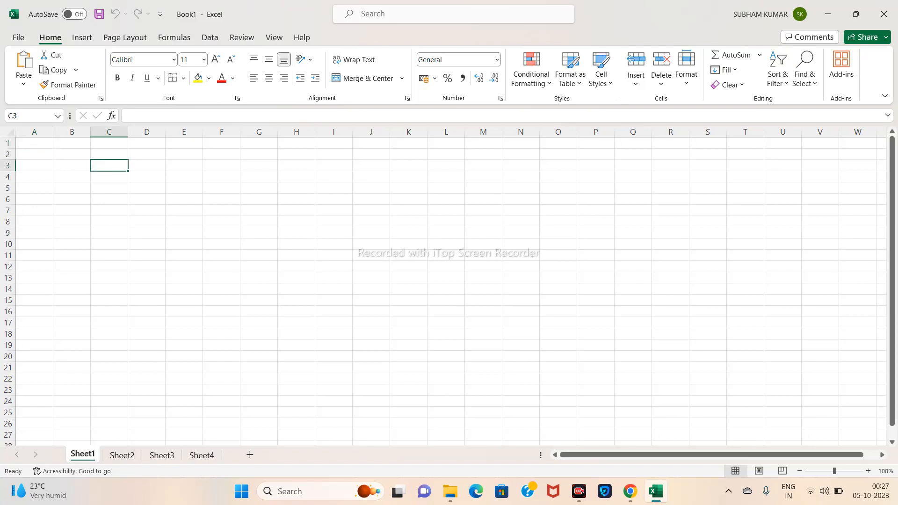
- Select several rectangular cell blocks on Sheet1, including A1:J12, and clear the selection by choosing cell H21
key("Up")
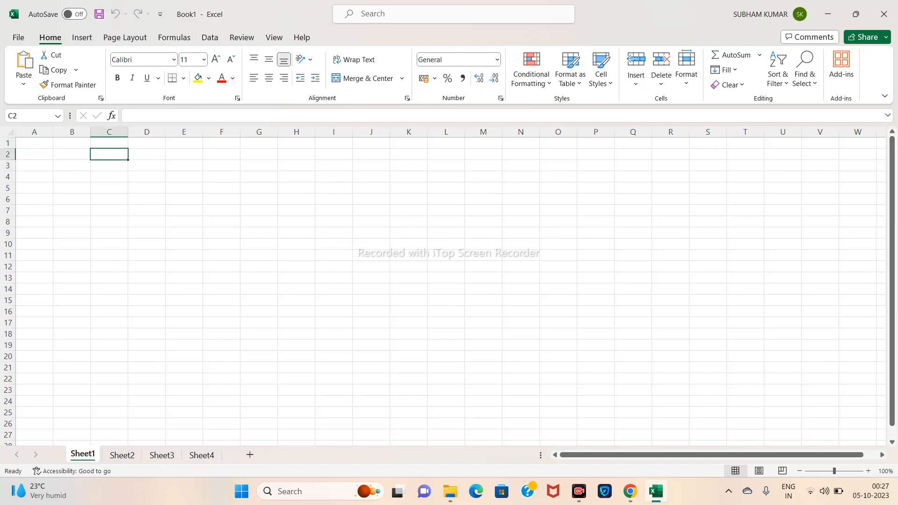
left_click_drag(147, 177, 410, 289)
left_click(259, 255)
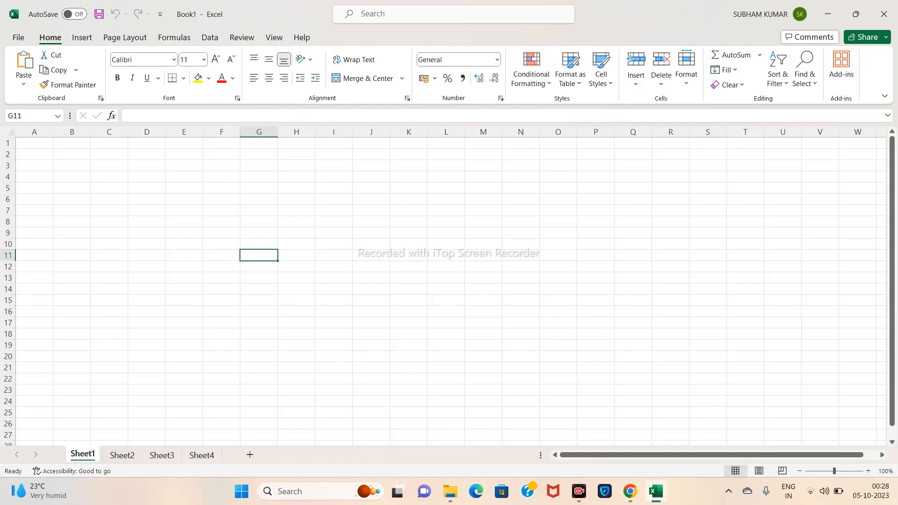
left_click_drag(146, 200, 408, 256)
left_click(409, 255)
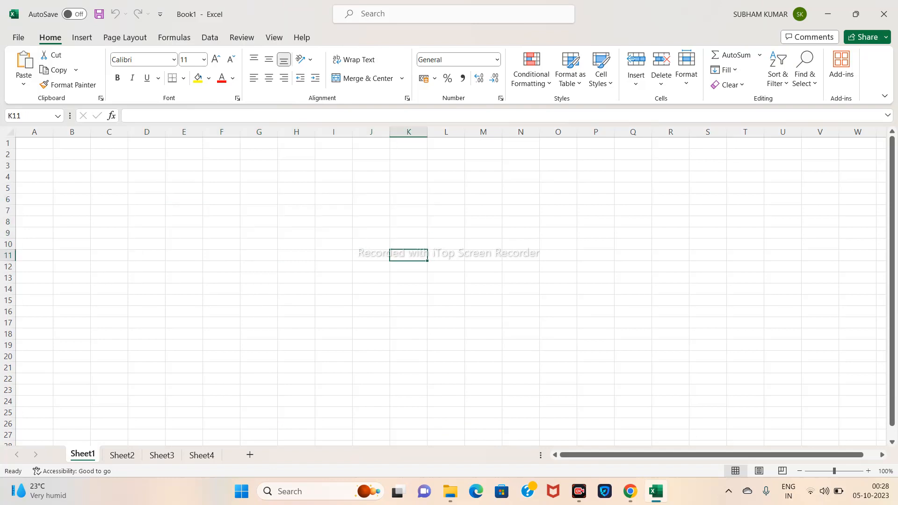
left_click_drag(35, 144, 371, 266)
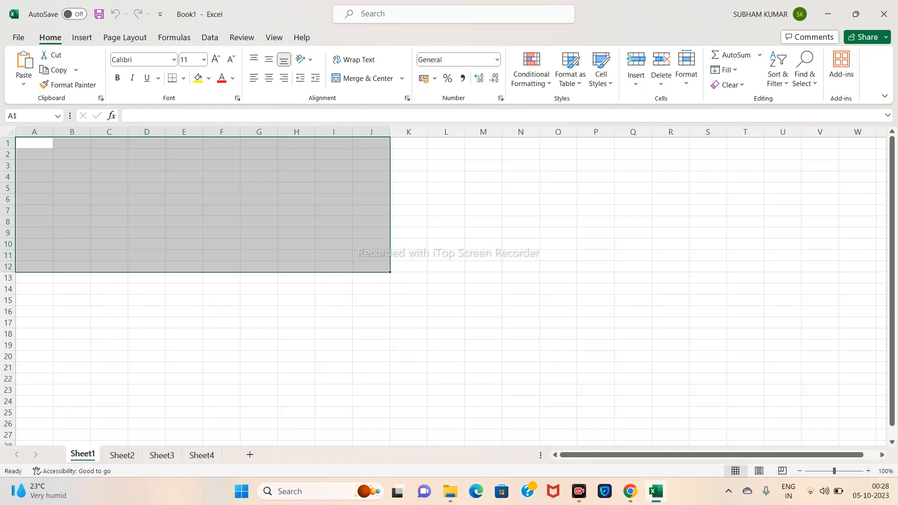
left_click(297, 368)
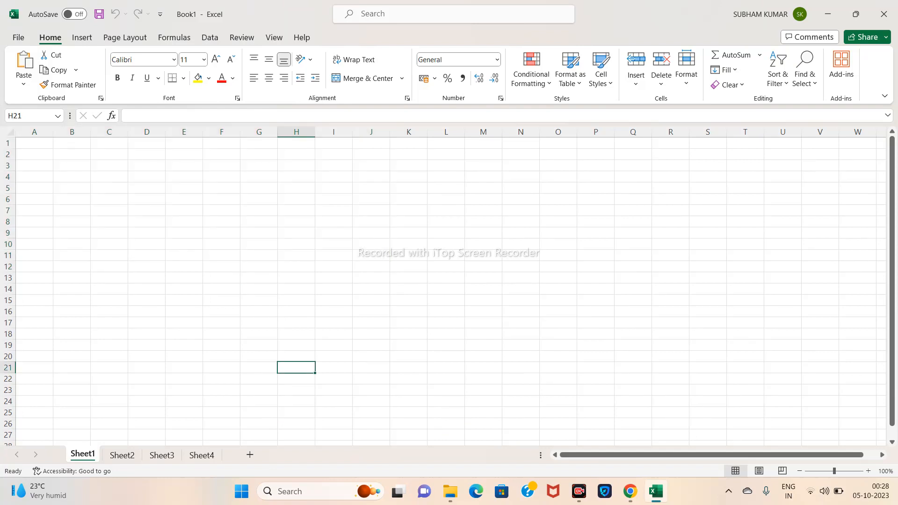
- Select cells down column A from A1 and across row 1 from A1 to O1, ending on cell A3
left_click_drag(34, 144, 34, 289)
left_click(72, 244)
left_click_drag(72, 244, 220, 150)
left_click(34, 143)
left_click(34, 143)
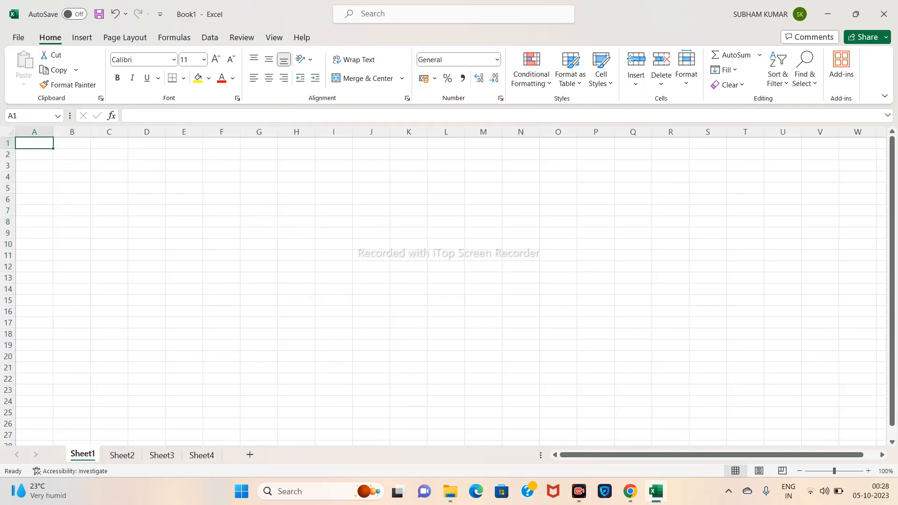
left_click_drag(35, 143, 559, 143)
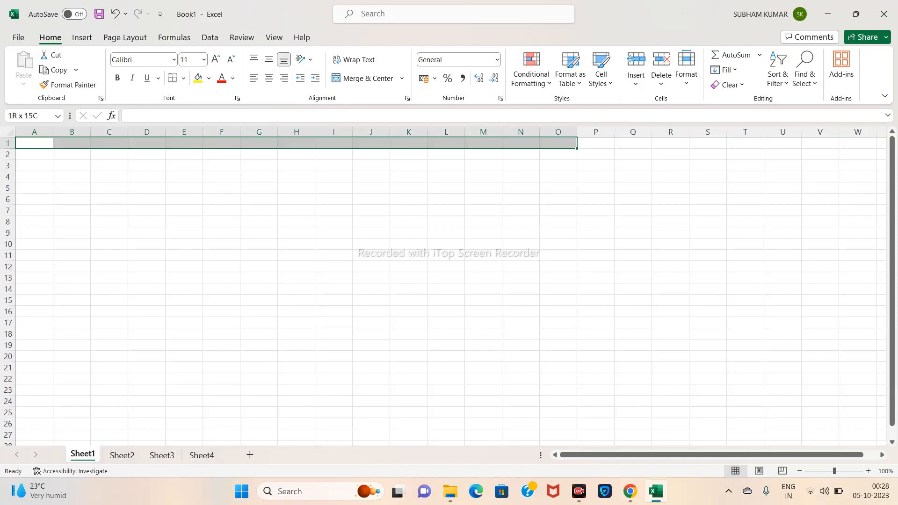
left_click(34, 166)
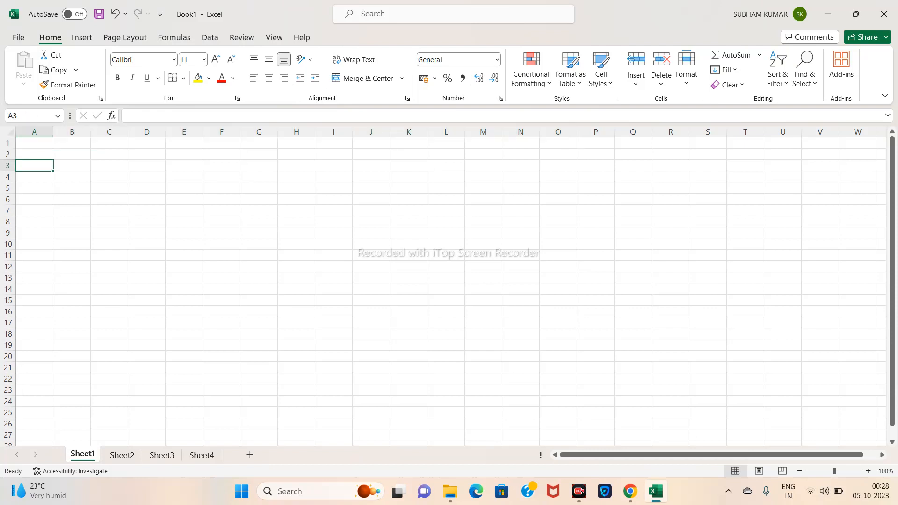
- Select the single cells A1, A2, C3, D3, D4 and C4 in turn
left_click(34, 143)
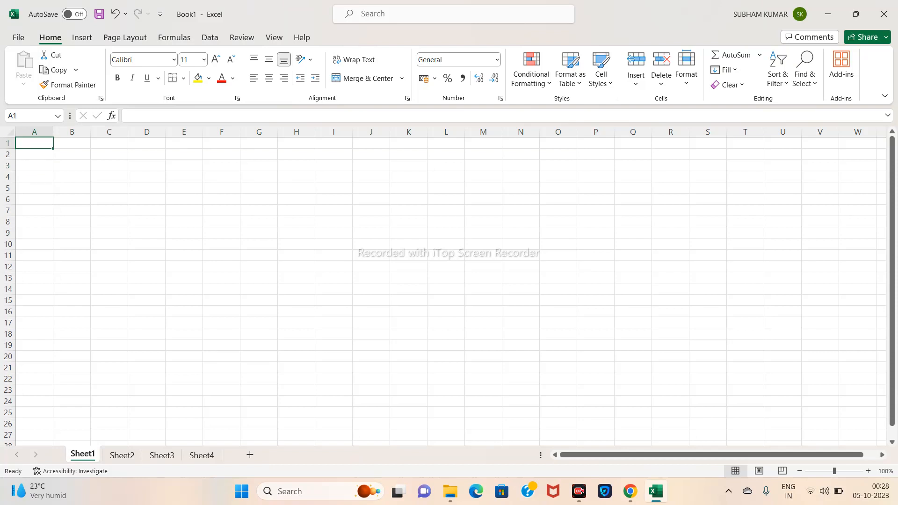
left_click(35, 154)
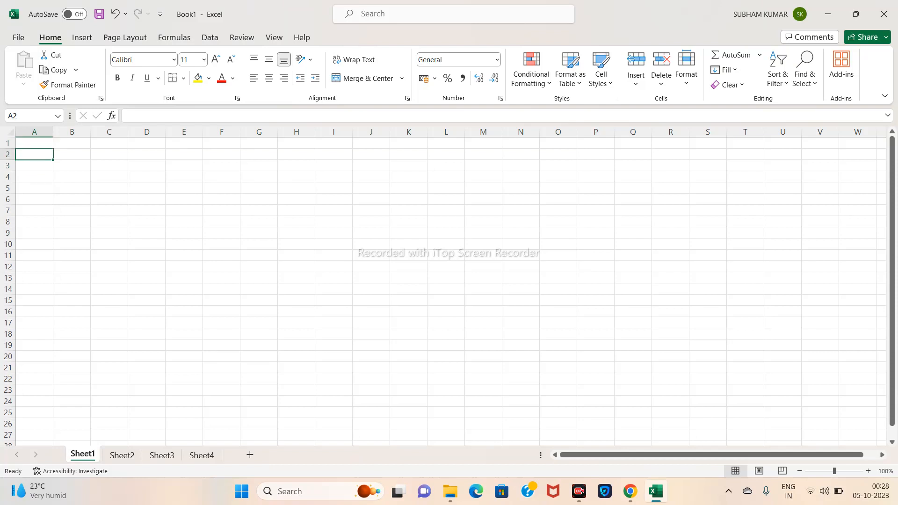
left_click(109, 166)
left_click(146, 166)
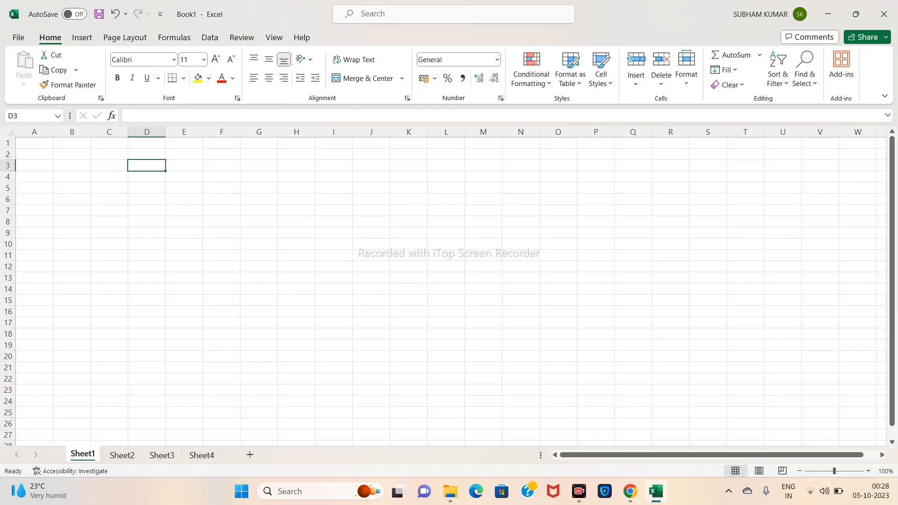
left_click(146, 177)
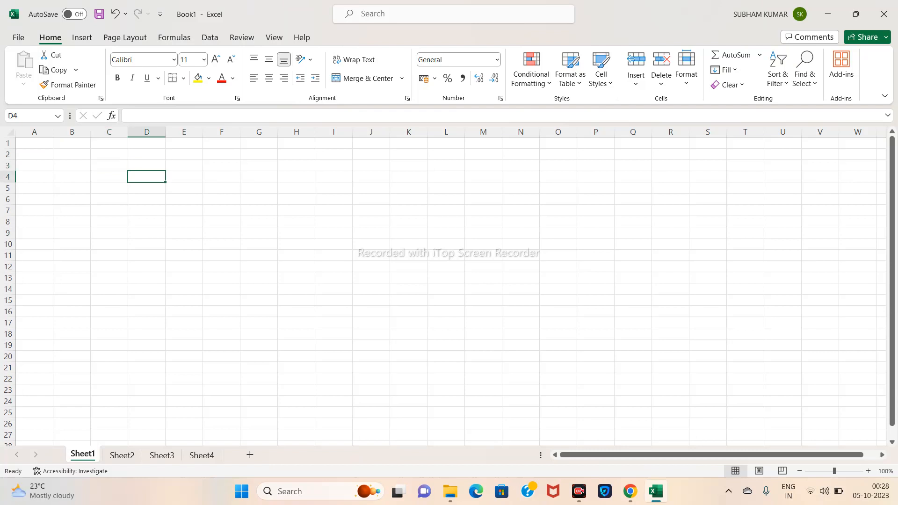
left_click(109, 177)
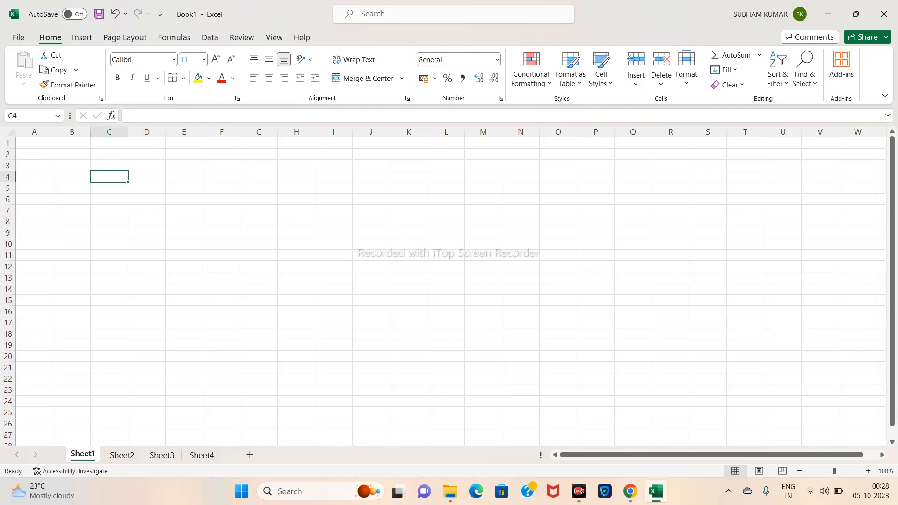
- Select the whole of column C, the whole of row 3, and their intersecting cell C3
left_click(109, 132)
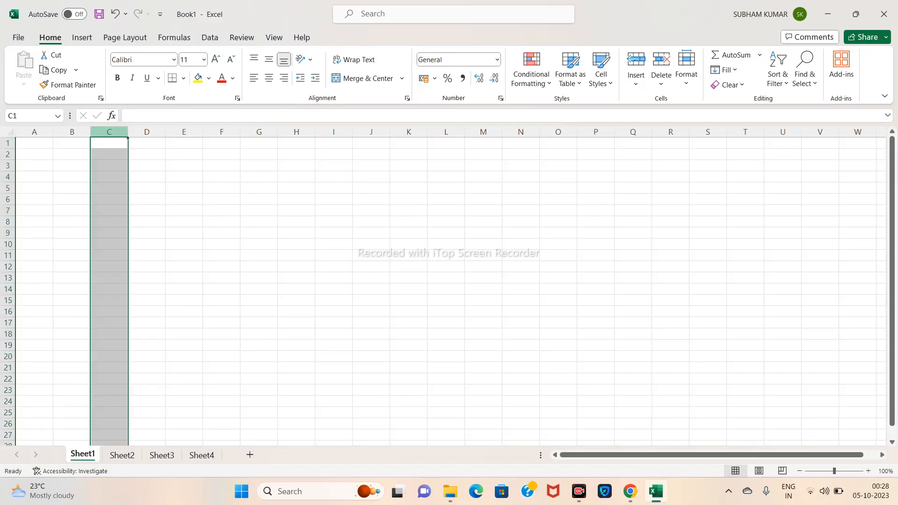
left_click(7, 166)
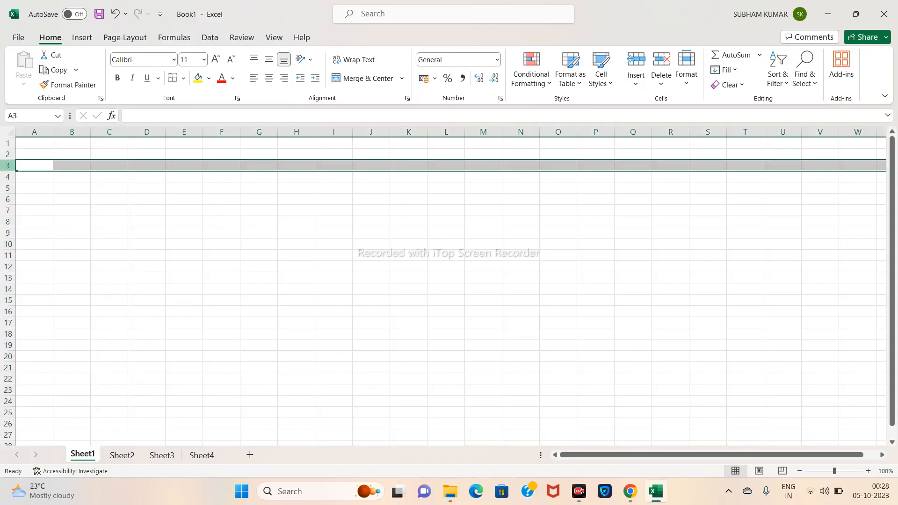
left_click(109, 166)
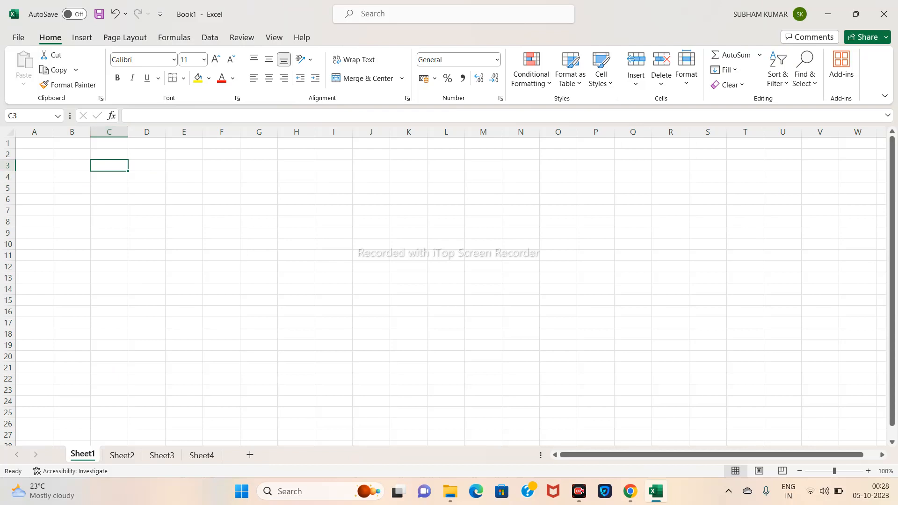
- Check the cell address displayed for the selected cell C3
left_click_drag(109, 154, 109, 166)
left_click(109, 166)
left_click(9, 115)
left_click(22, 118)
left_click(22, 116)
key("Right")
key("Left")
- Enter d3 in cell D3, delete that text again and move to cell E4
left_click(146, 166)
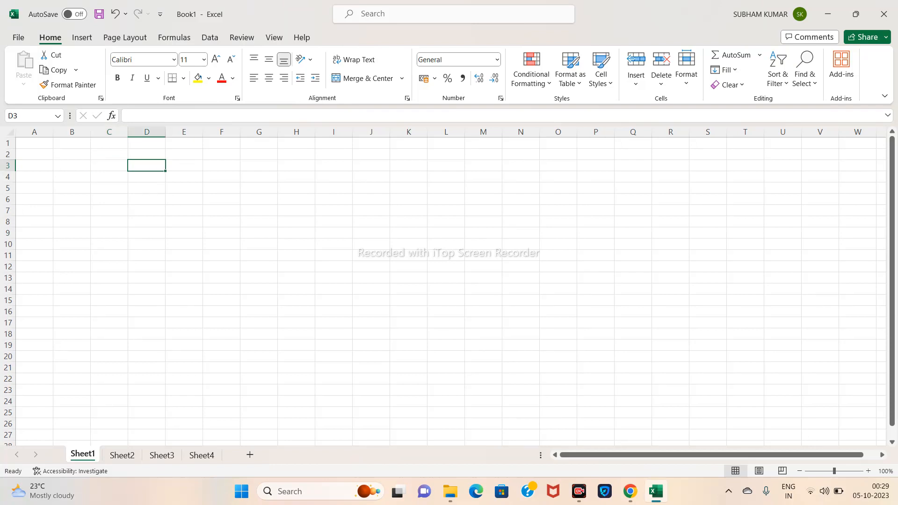
type("d")
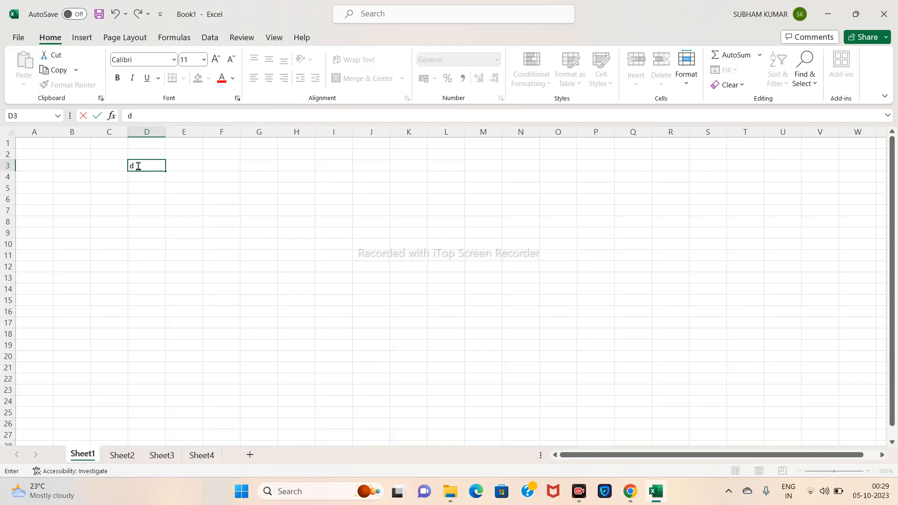
type("3")
left_click_drag(142, 167, 123, 164)
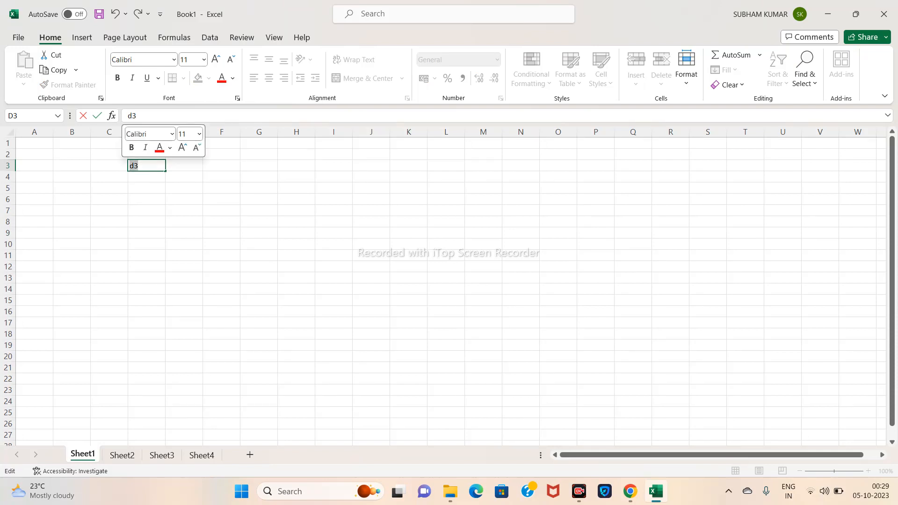
key("BackSpace")
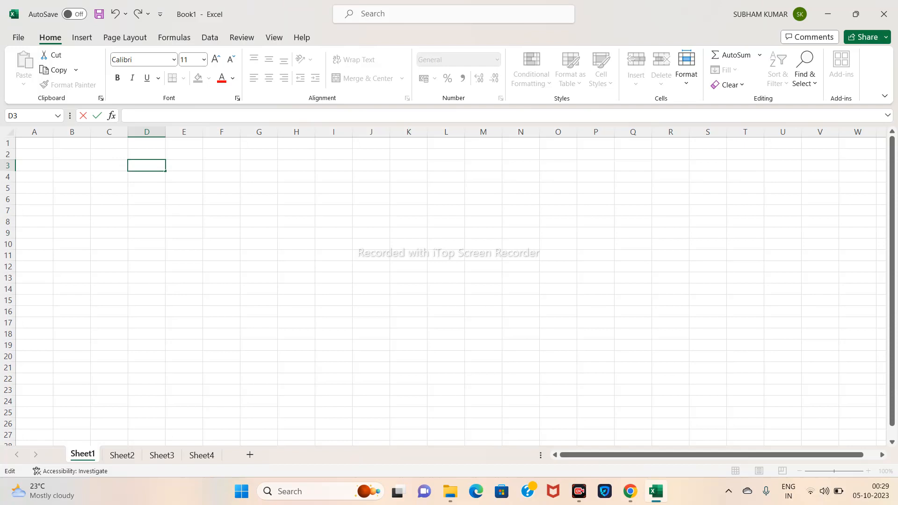
left_click(184, 177)
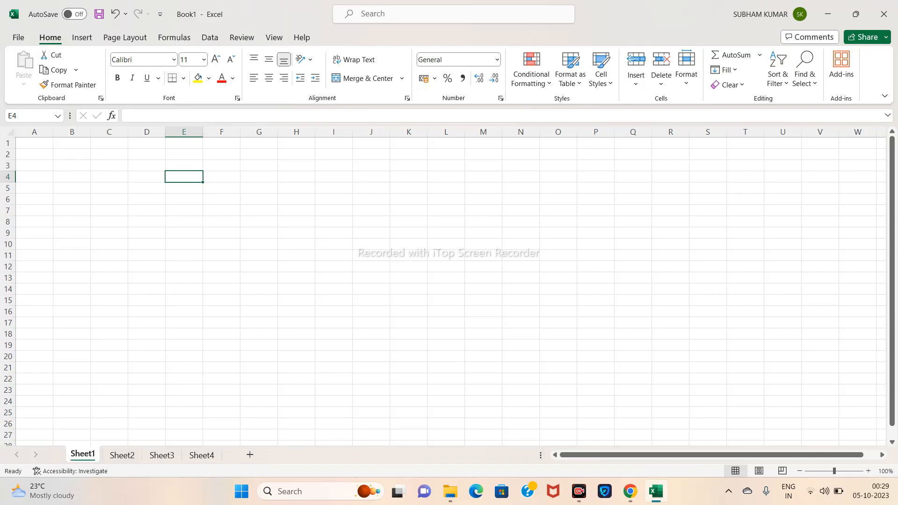
- Enter the headings sl, name and roll no in cells E6, F6 and G6
left_click(184, 200)
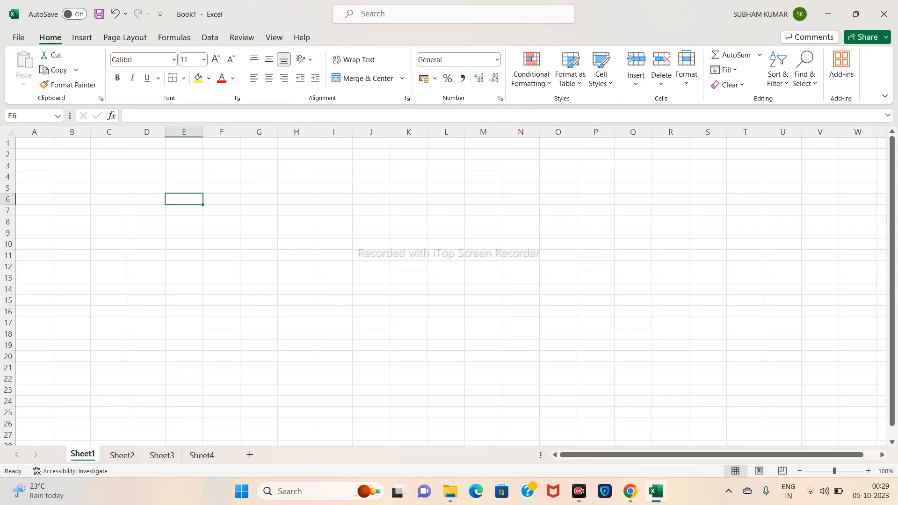
type("sl")
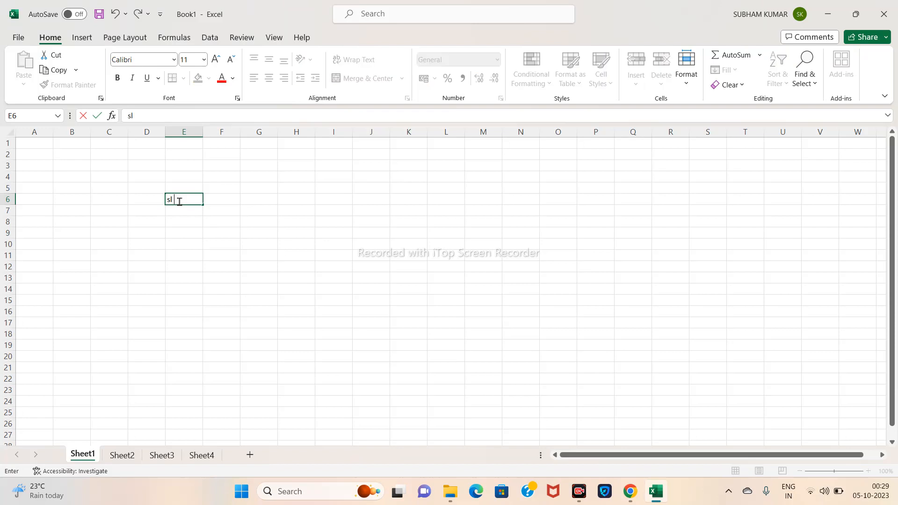
key("Tab")
type("name")
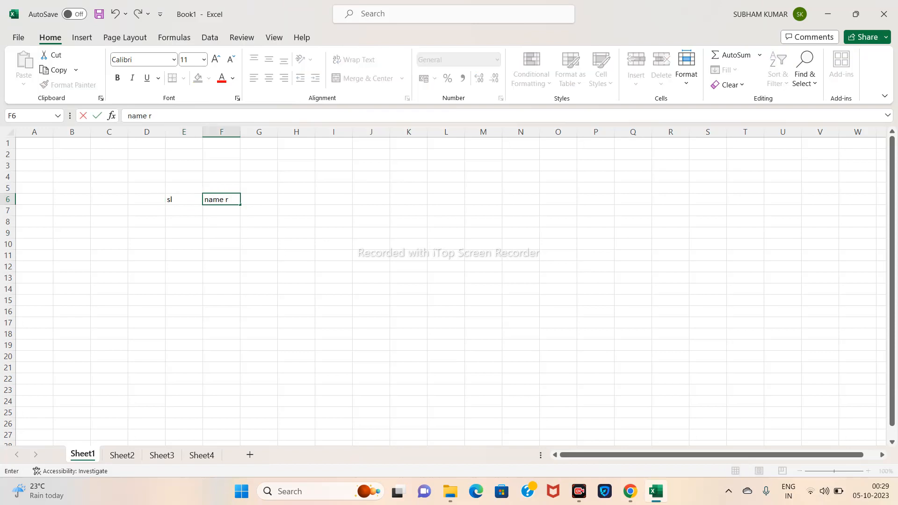
type(" r")
key("BackSpace")
key("BackSpace")
key("Tab")
type("r")
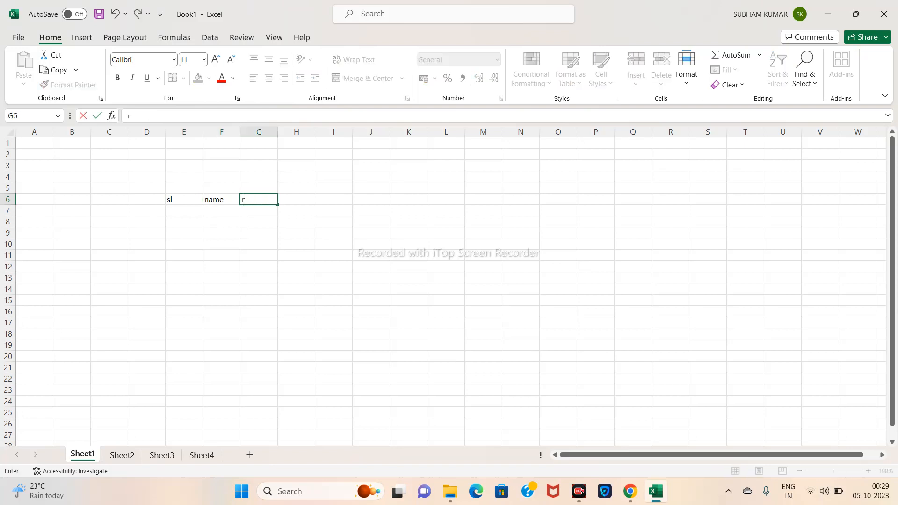
type("oll no")
key("Tab")
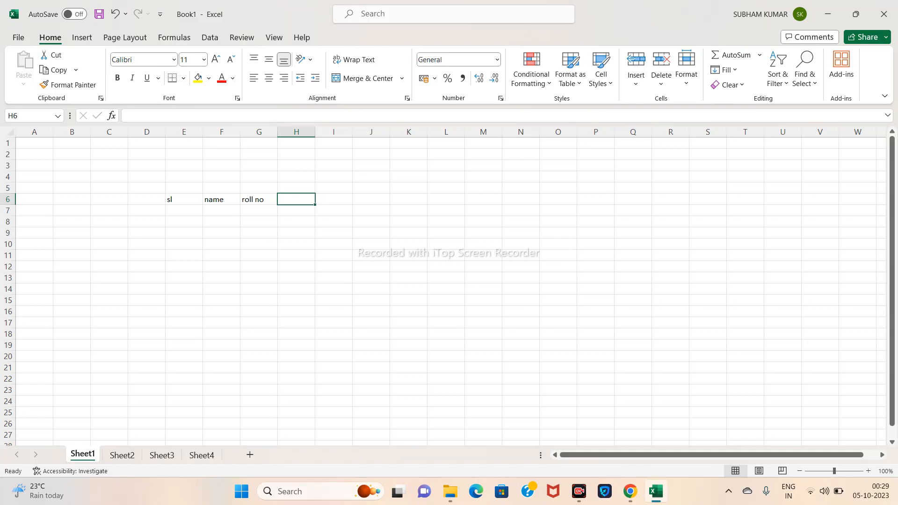
- Continue the heading row with the subjects hindi, eng and maths in cells H6, I6 and J6
type("sub")
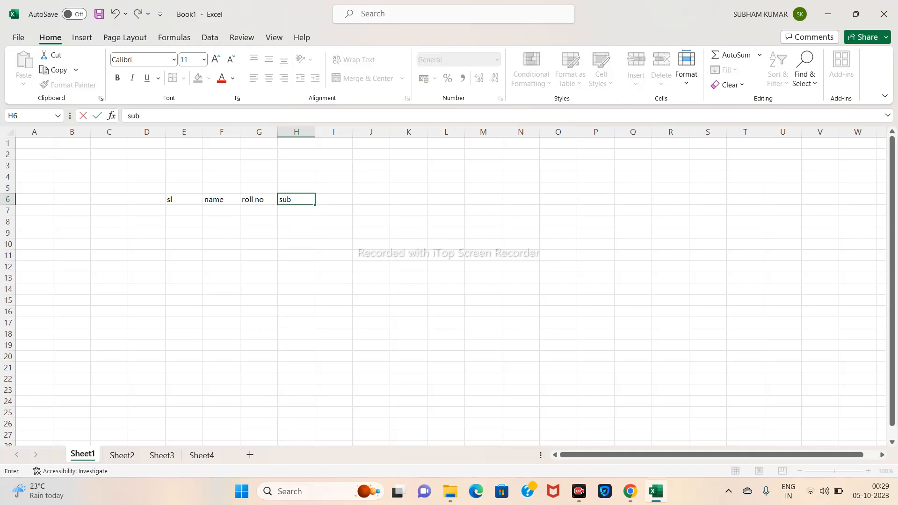
key("BackSpace")
key("BackSpace")
key("BackSpace")
type("hu")
type("in")
key("Tab")
type("eng")
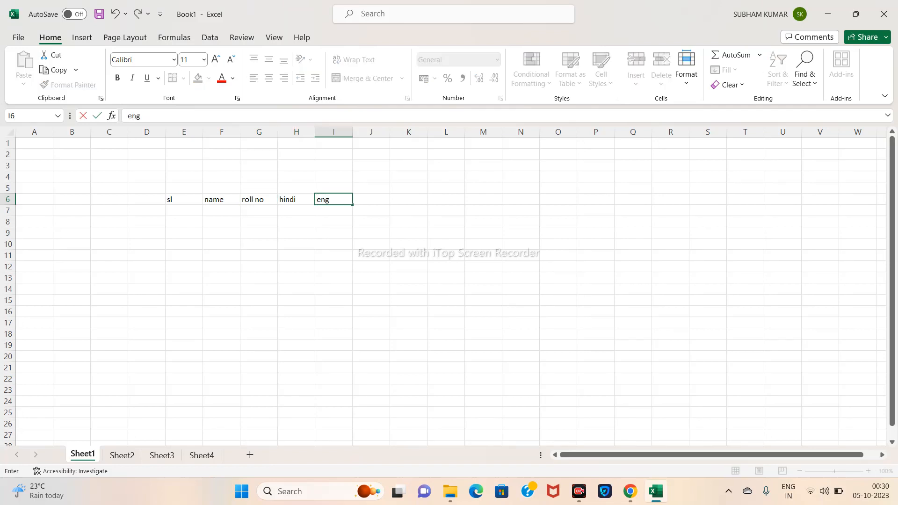
key("Tab")
type("maths")
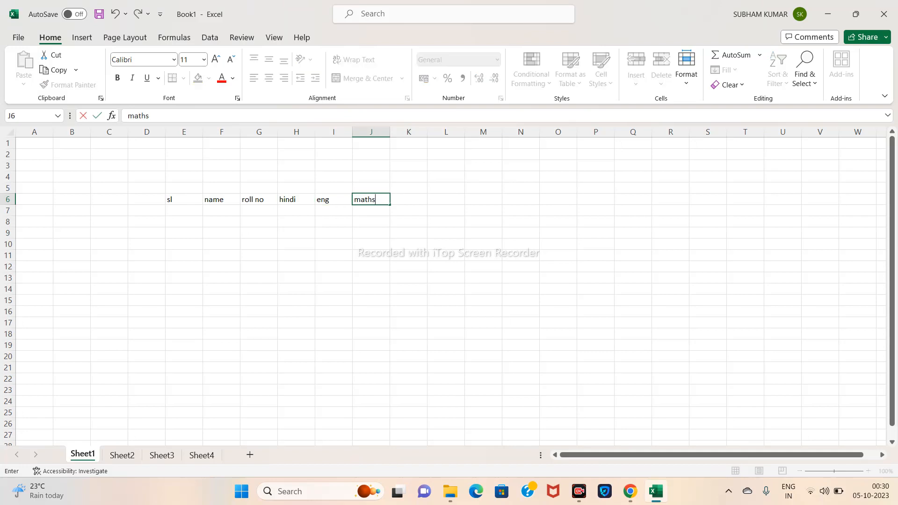
key("Tab")
- Complete the heading row with sci, sst, snk, comp and total in cells K6 to O6
type("sci")
key("Tab")
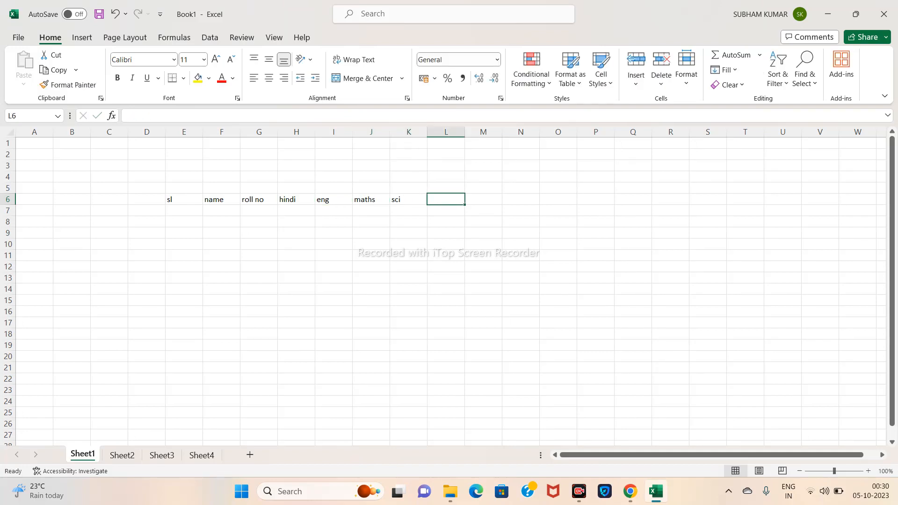
type("sst")
key("Tab")
type("snk")
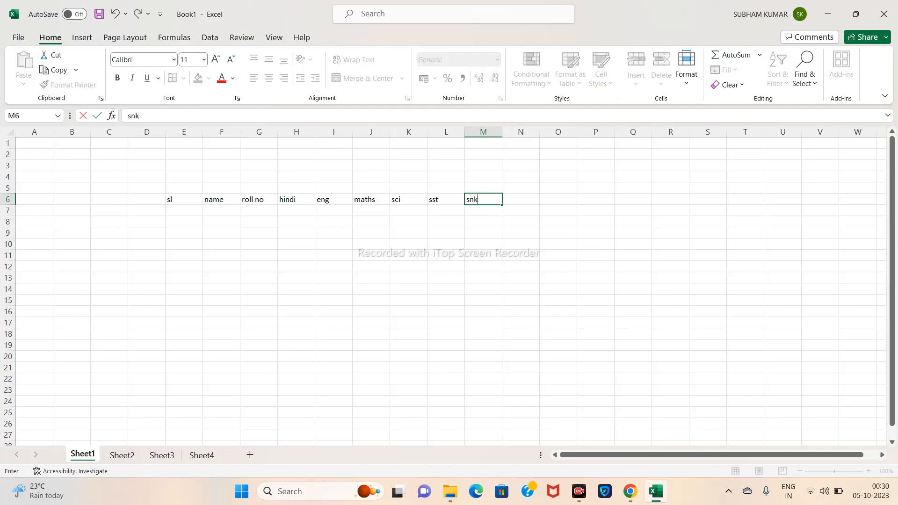
key("Tab")
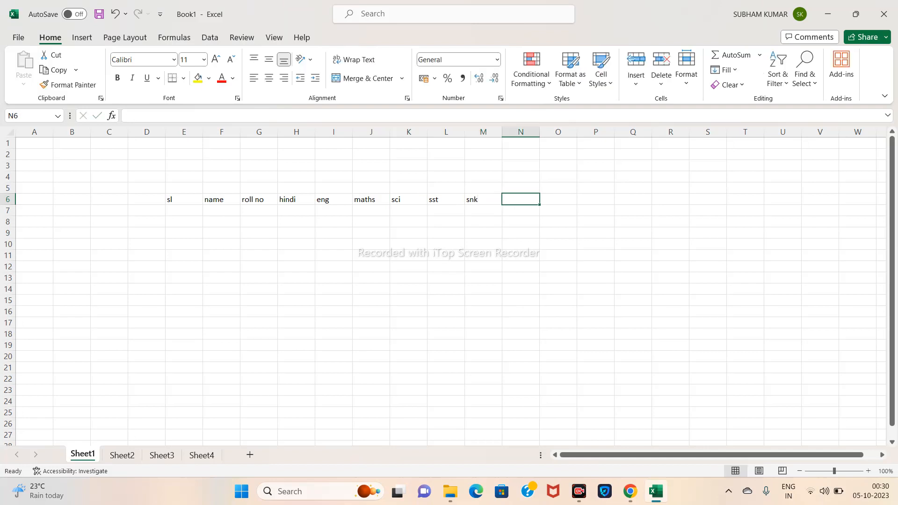
type("comp")
key("Tab")
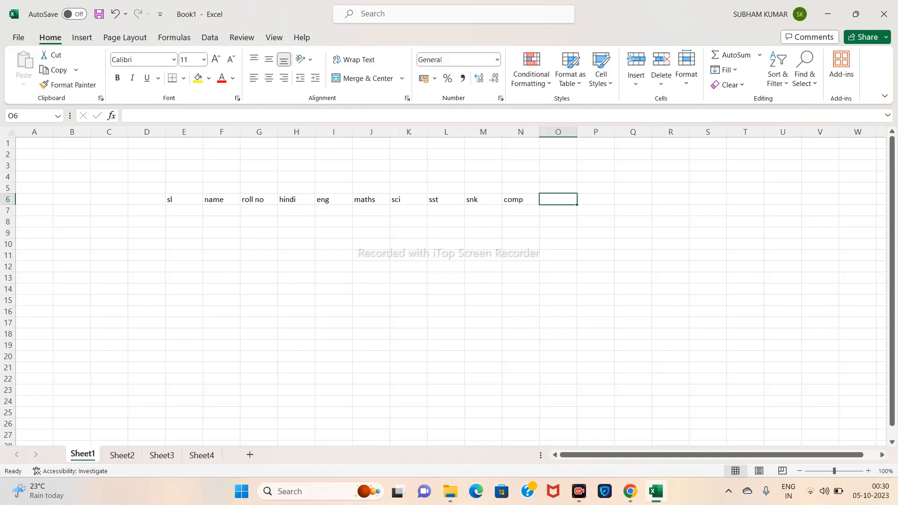
type("total")
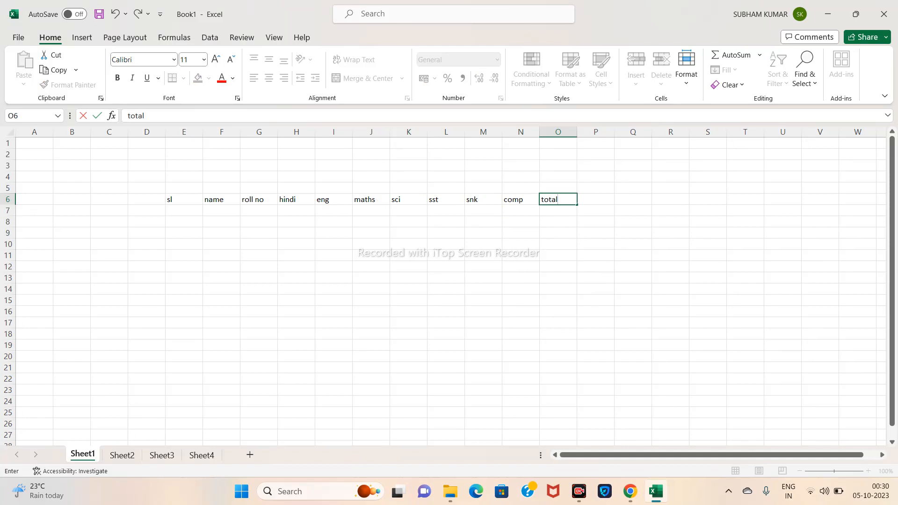
left_click(184, 199)
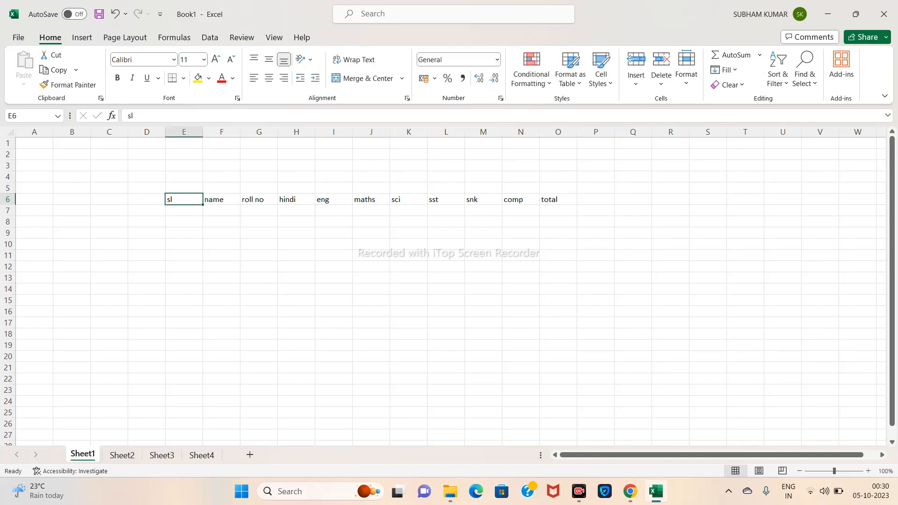
- Enter the serial numbers 1 in cell E7 and 2 in cell E8 under the sl heading
left_click(184, 211)
type("1")
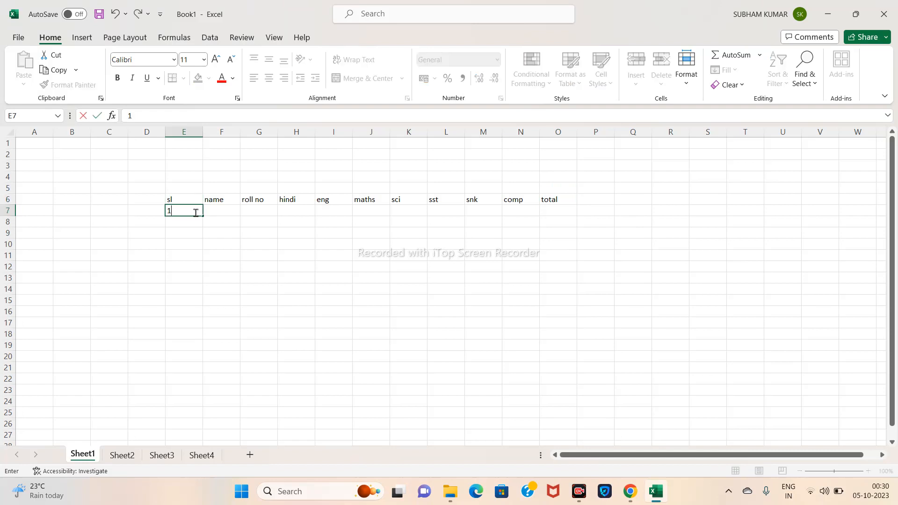
key("Return")
type("2")
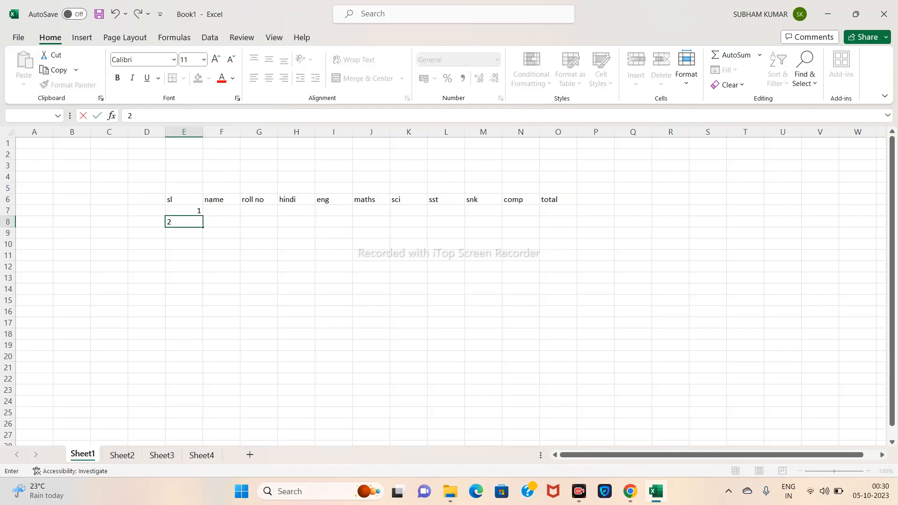
type("3")
key("Return")
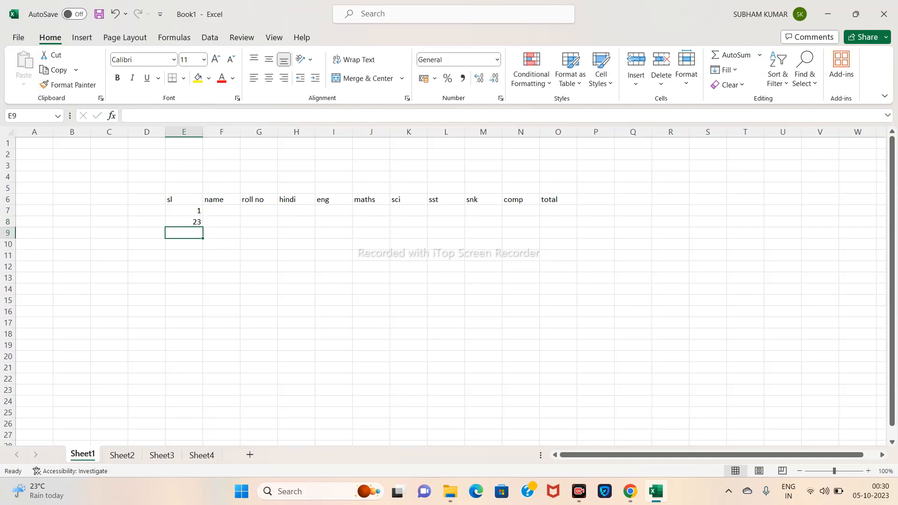
key("Up")
key("F2")
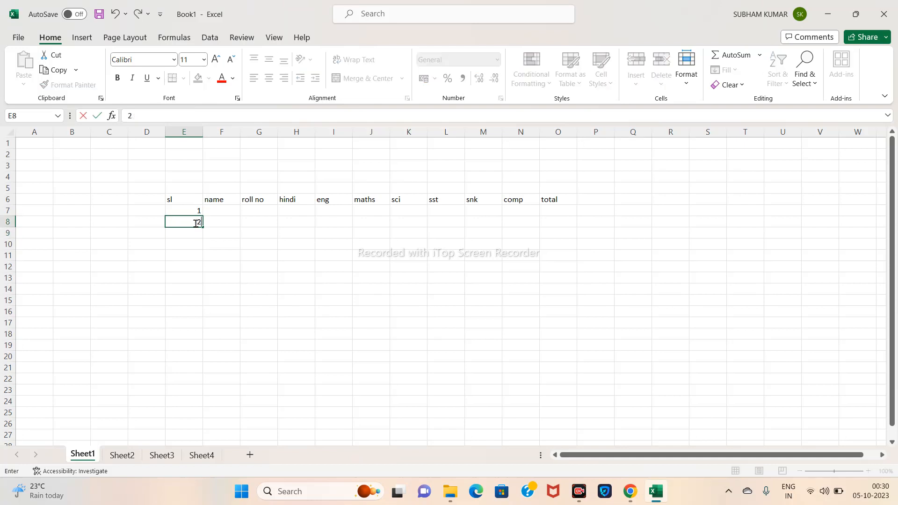
key("BackSpace")
key("Return")
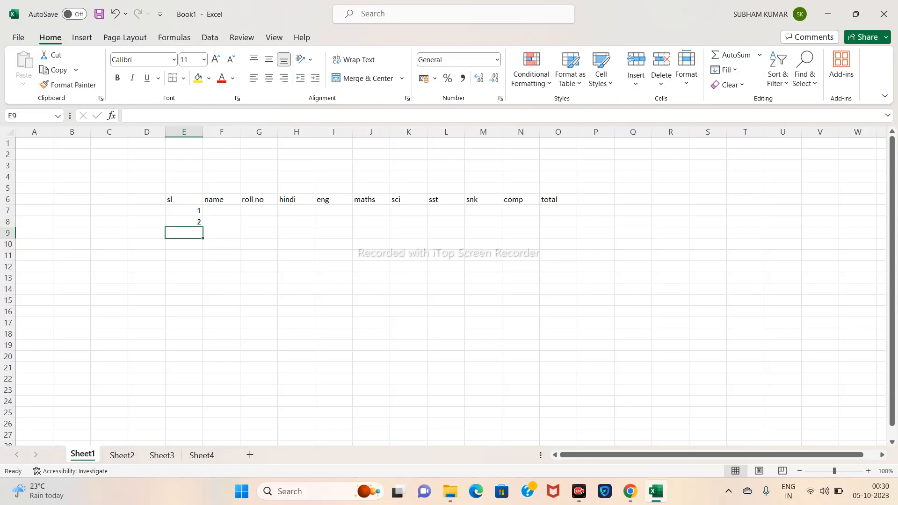
key("shift+Down")
key("shift+Up")
key("shift+Up")
key("Up")
scroll(445, 285, "up", 1)
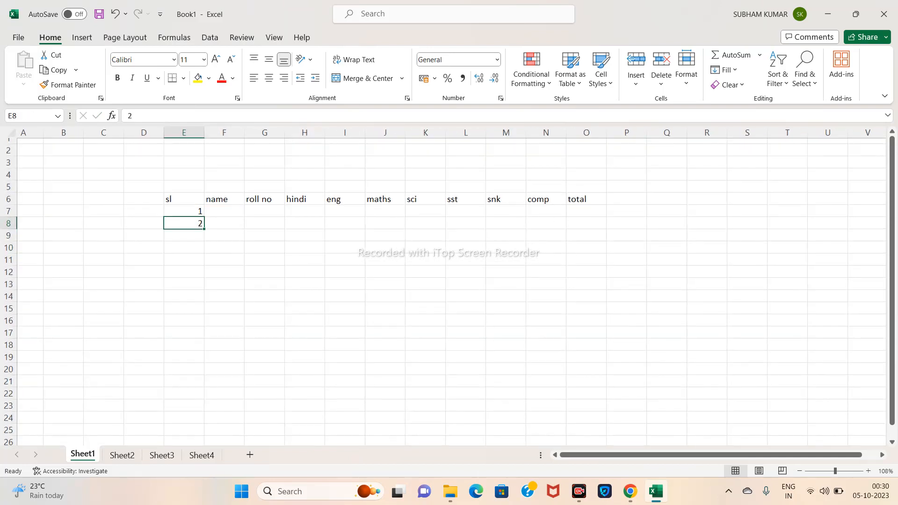
double_click(201, 253)
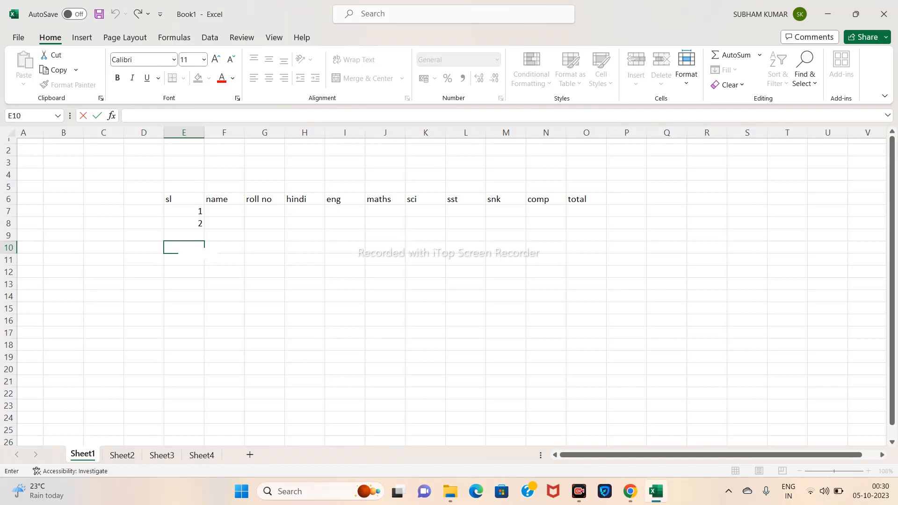
key("Up")
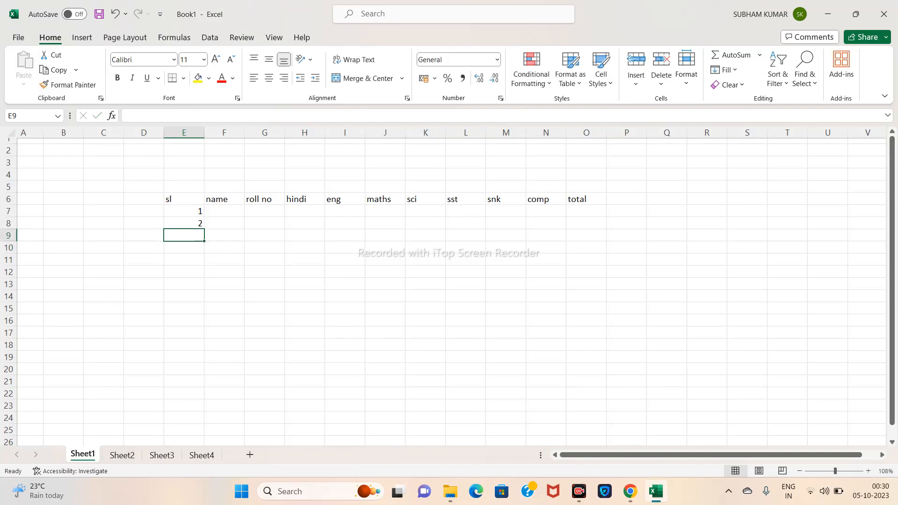
key("ctrl+z")
key("ctrl+z")
scroll(201, 252, "down", 1)
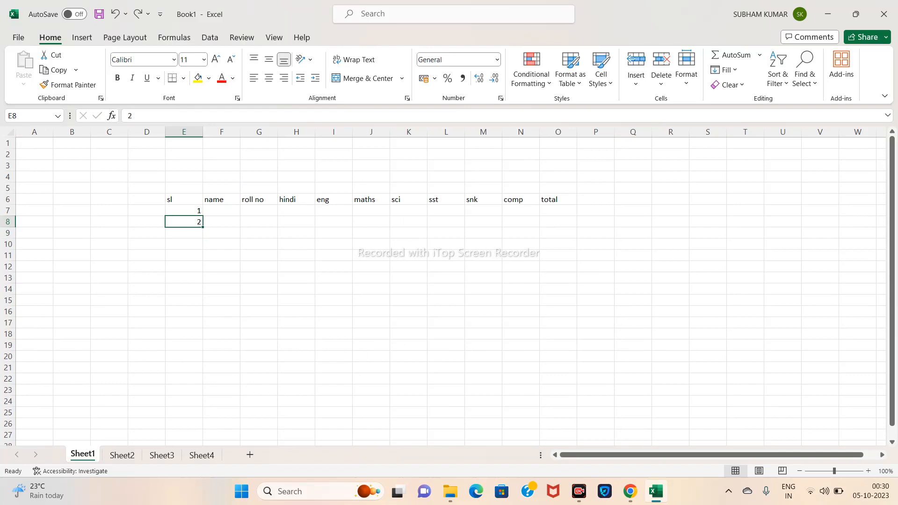
- Fill the serial numbers from E8 down to E23 as an increasing series instead of copied cells
left_click_drag(203, 227, 204, 397)
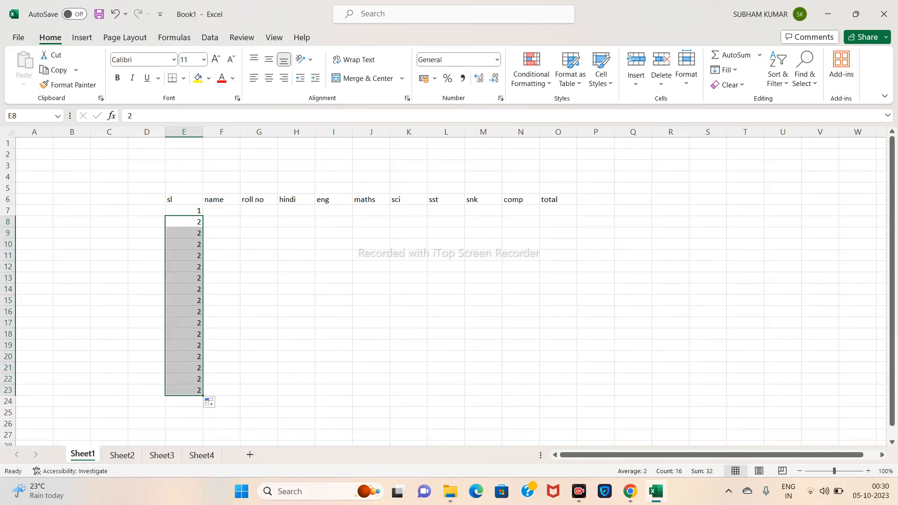
left_click(221, 402)
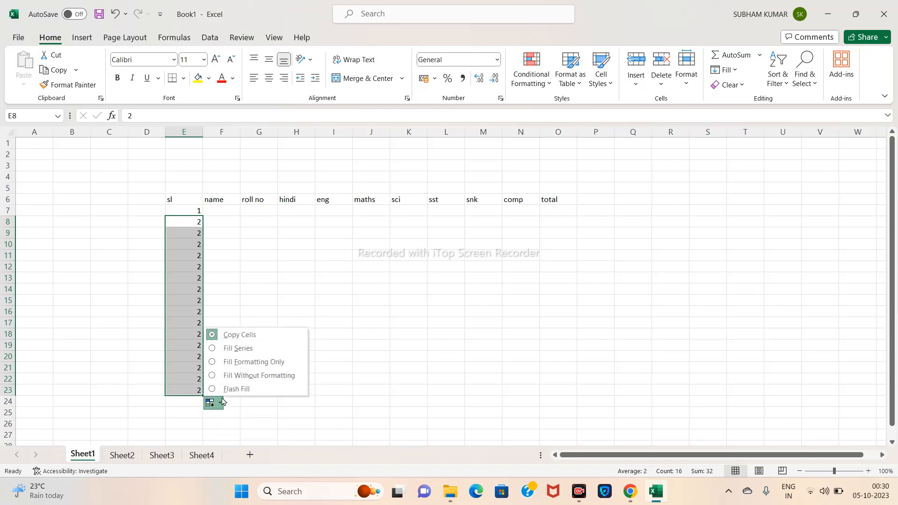
left_click(236, 348)
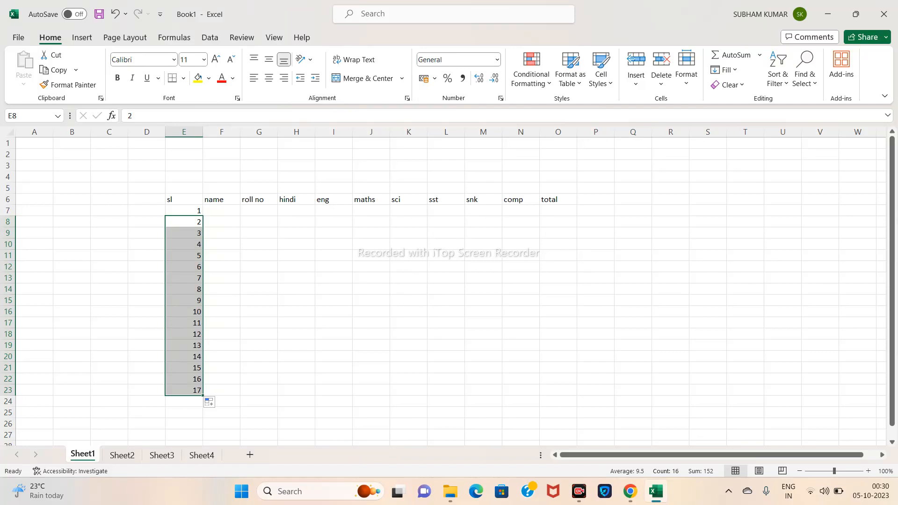
- Enter the first student's name in cell F7 and roll no 1 in cell G7
left_click(222, 210)
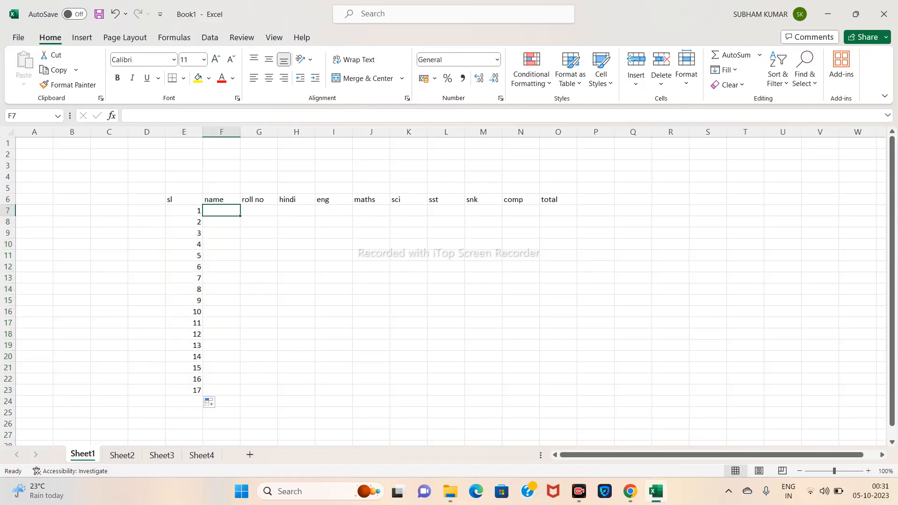
type("nt")
key("BackSpace")
key("BackSpace")
key("BackSpace")
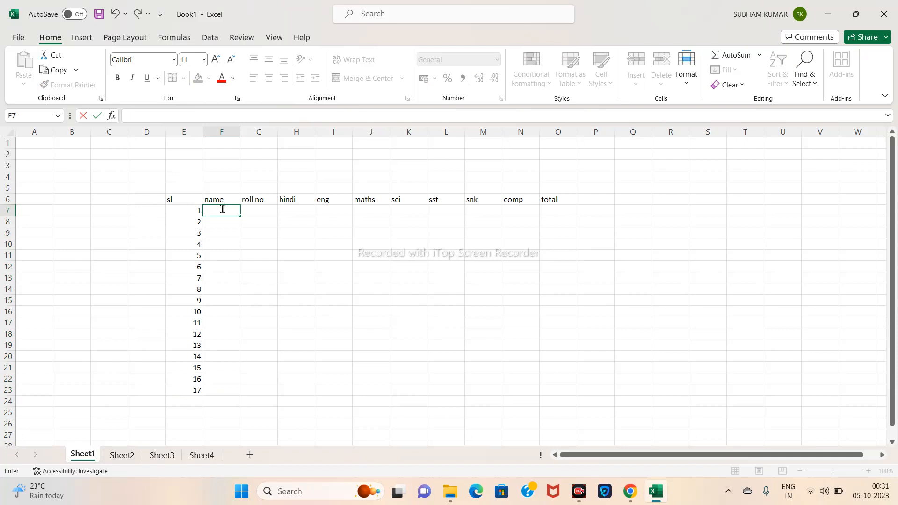
type("nitish")
key("Tab")
type("1")
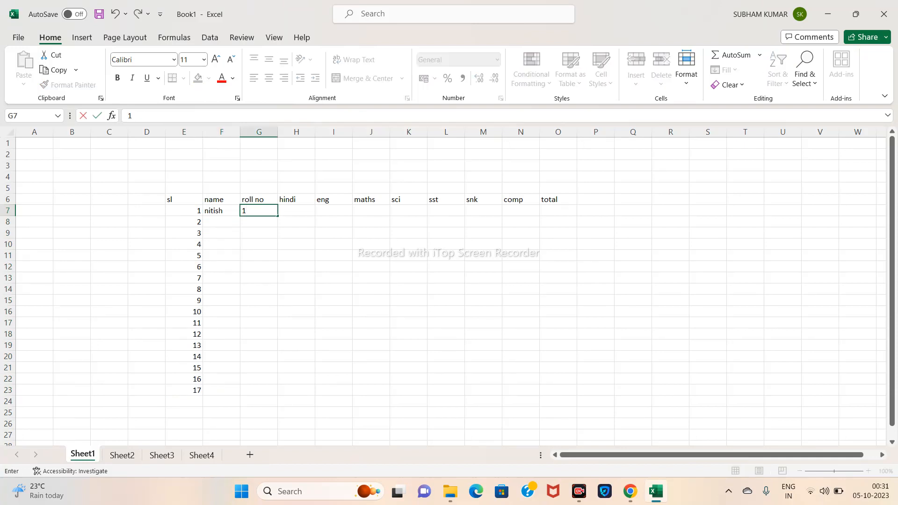
key("Tab")
- Enter the first student's marks as 50 for hindi, 55 for eng and 62 for maths in row 7
type("50")
key("Tab")
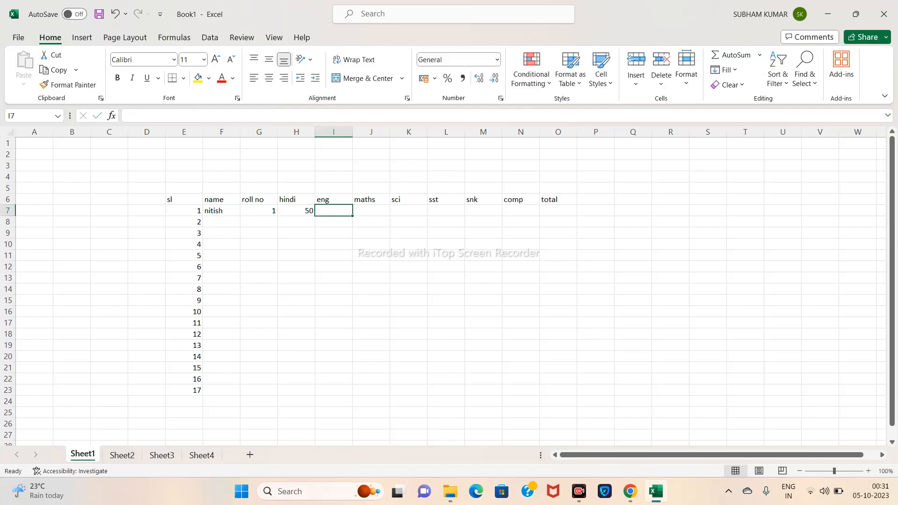
type("55")
key("Tab")
type("62")
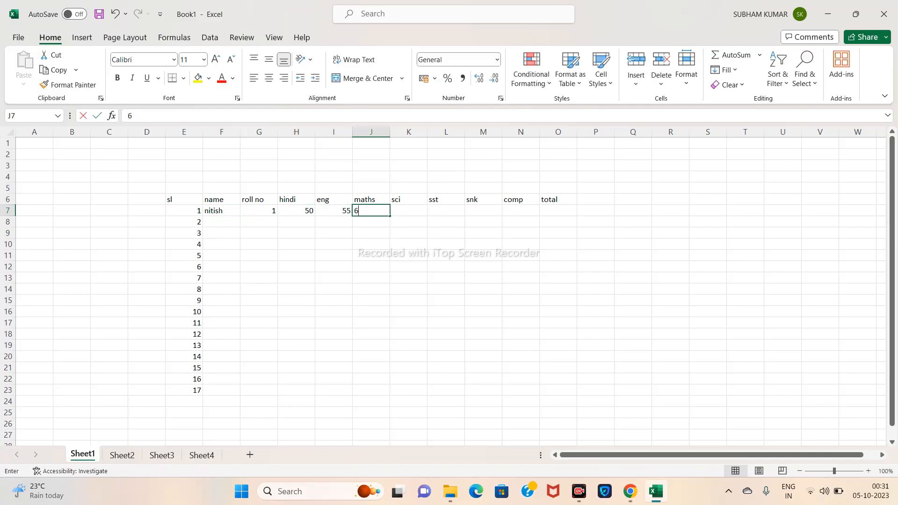
key("Tab")
- Enter the first student's marks as 47 for sci, 88 for sst and 90 for snk in row 7
type("47")
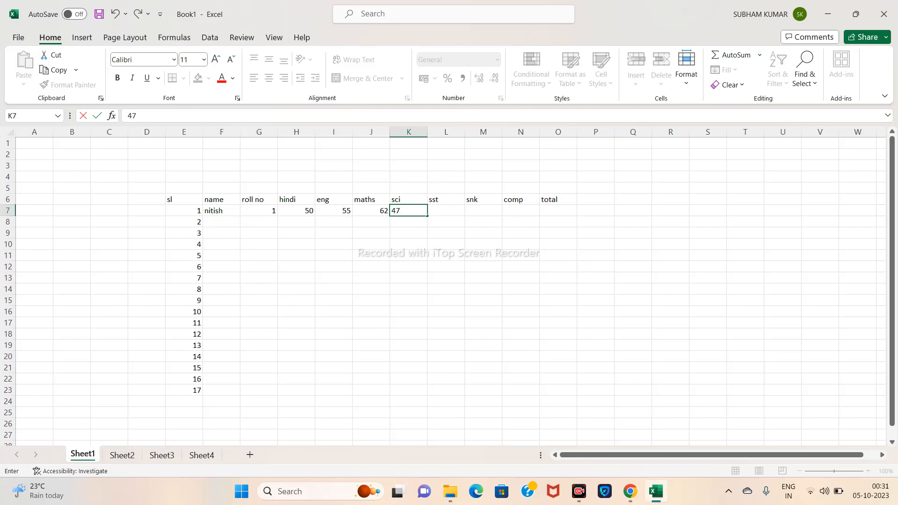
key("Tab")
type("88")
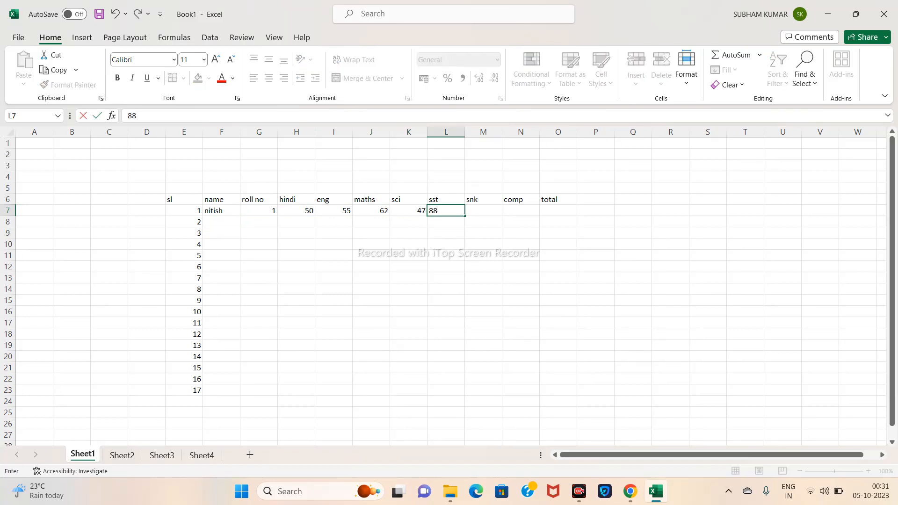
key("Tab")
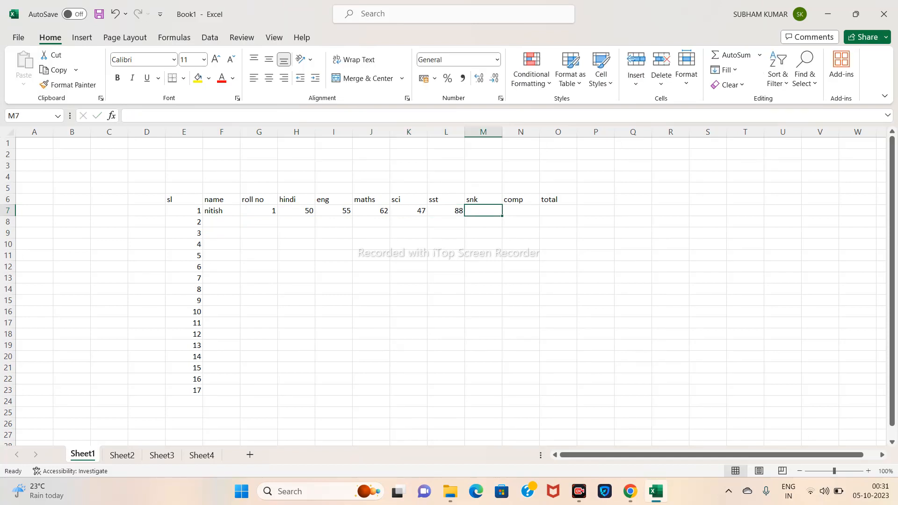
type("90")
key("Tab")
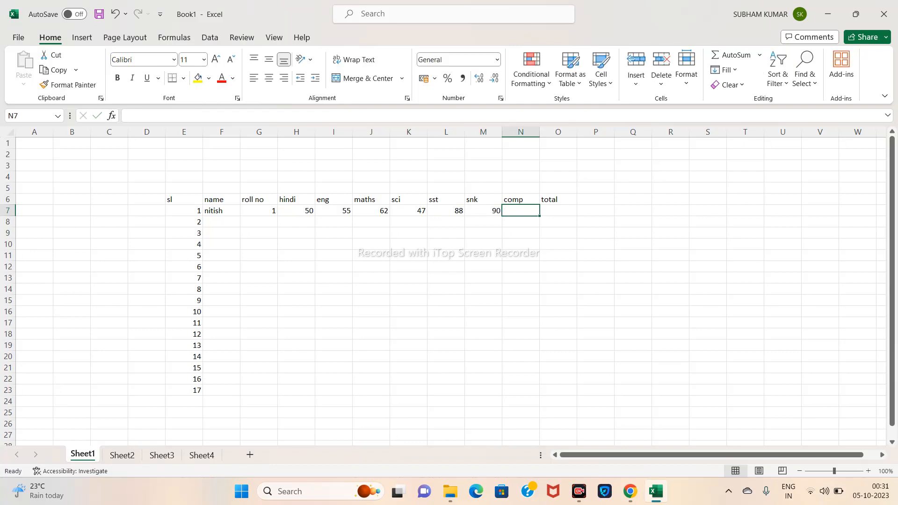
- Enter 99 as the first student's comp mark in N7 and total the subject marks in O7 with =sum(H7:N7)
type("99")
key("Tab")
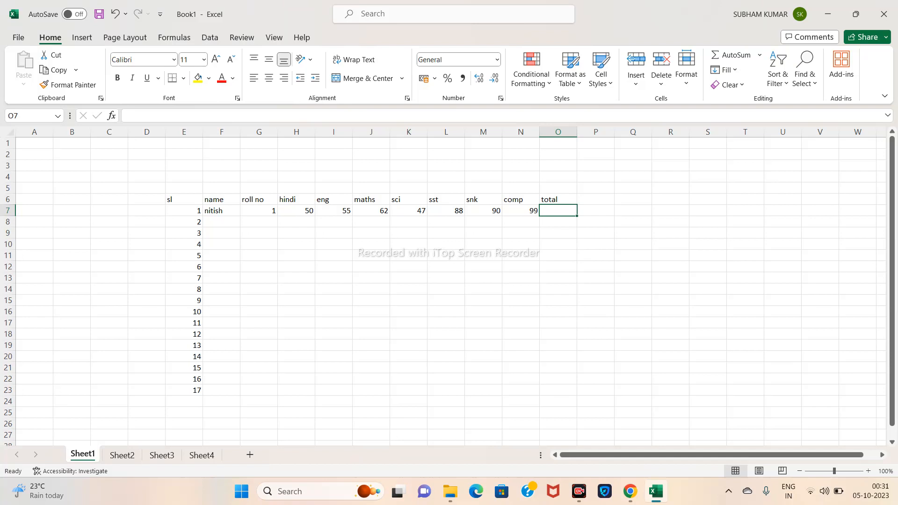
double_click(568, 211)
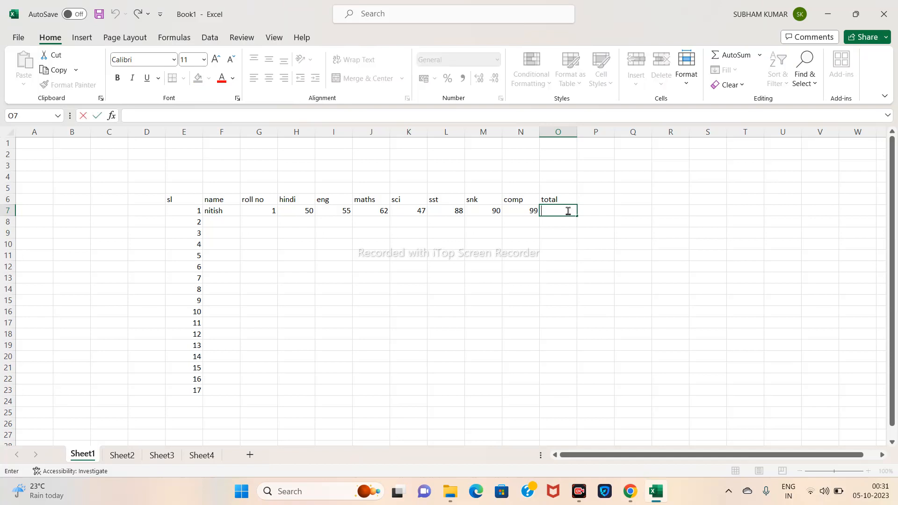
type("=s")
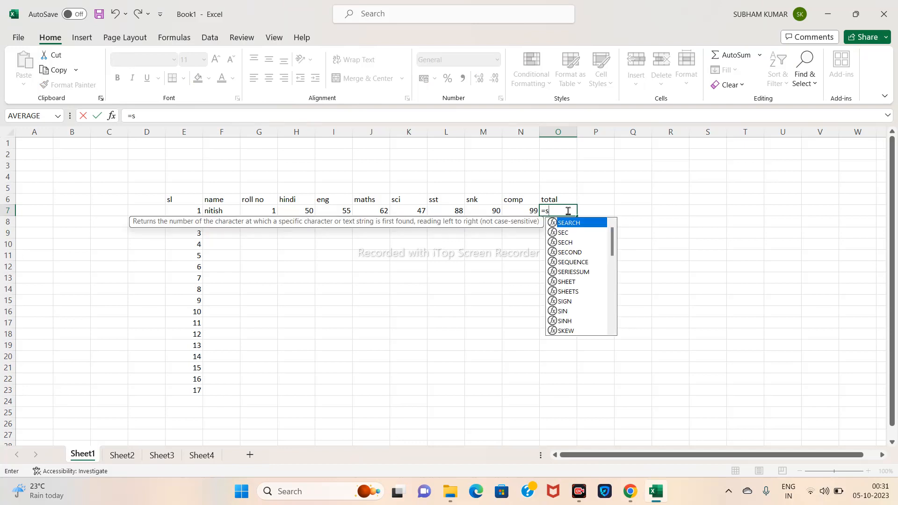
type("um()")
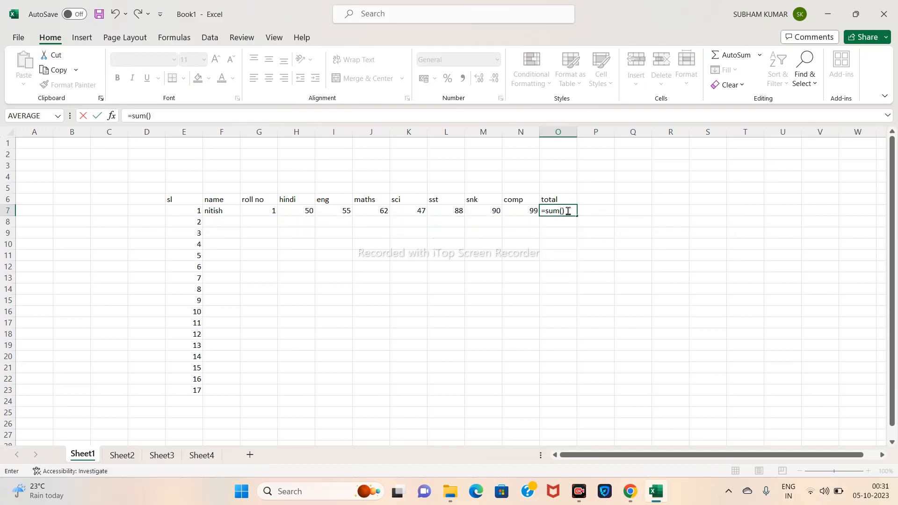
key("Return")
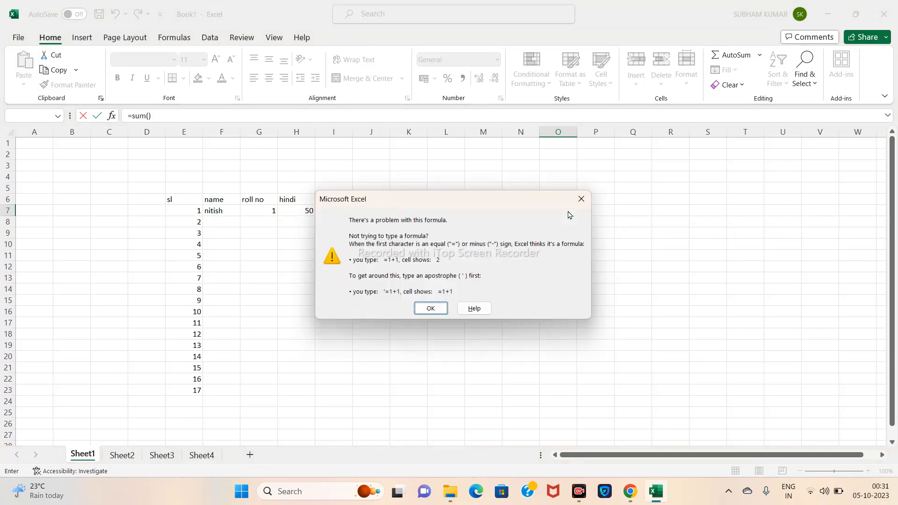
key("Return")
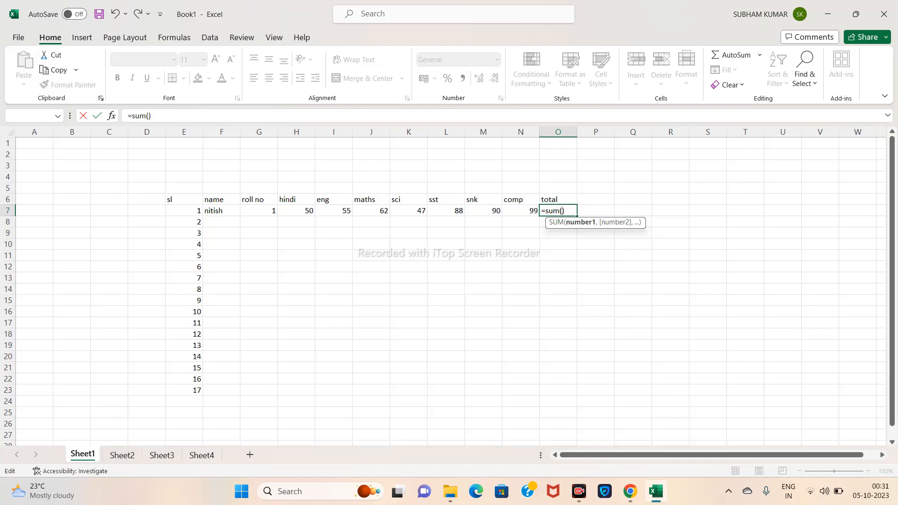
left_click(297, 211)
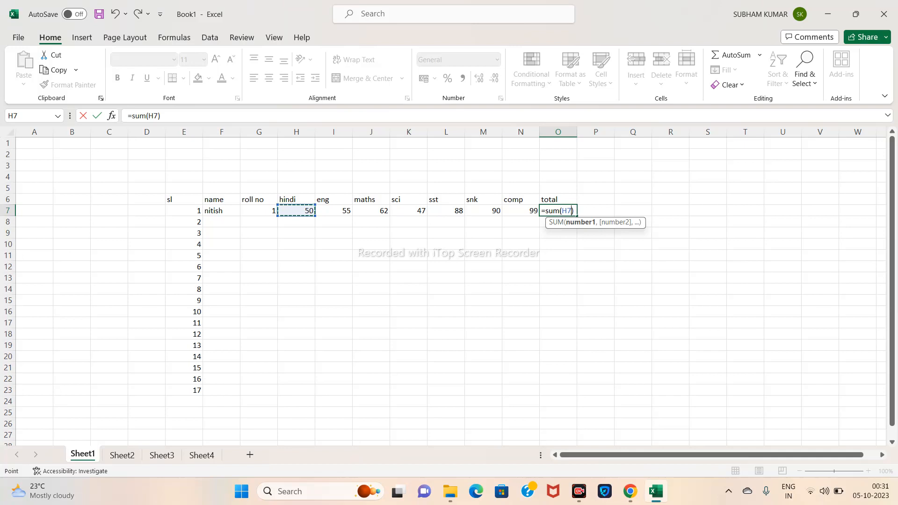
left_click(521, 210)
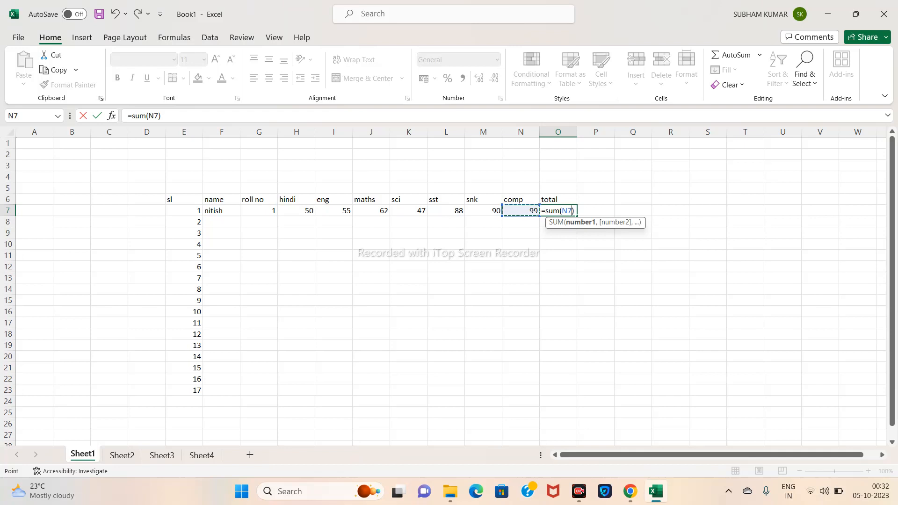
left_click_drag(292, 211, 535, 211)
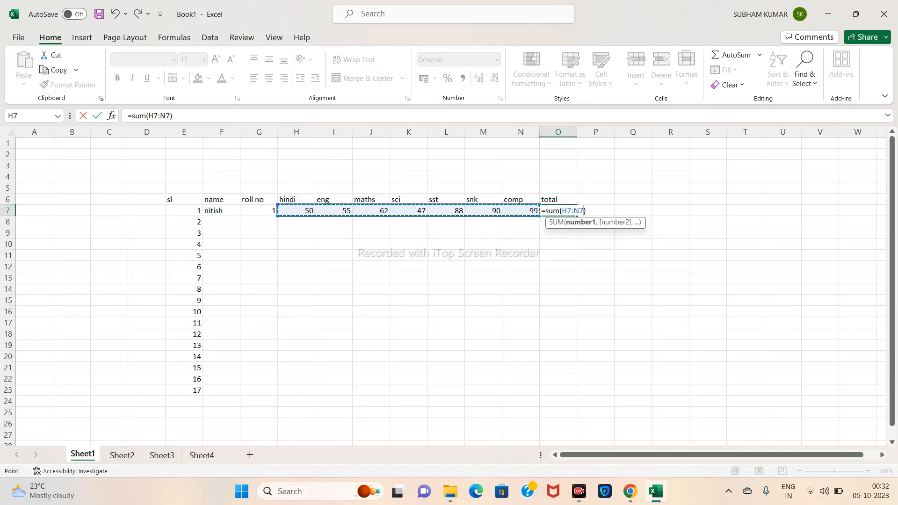
key("Return")
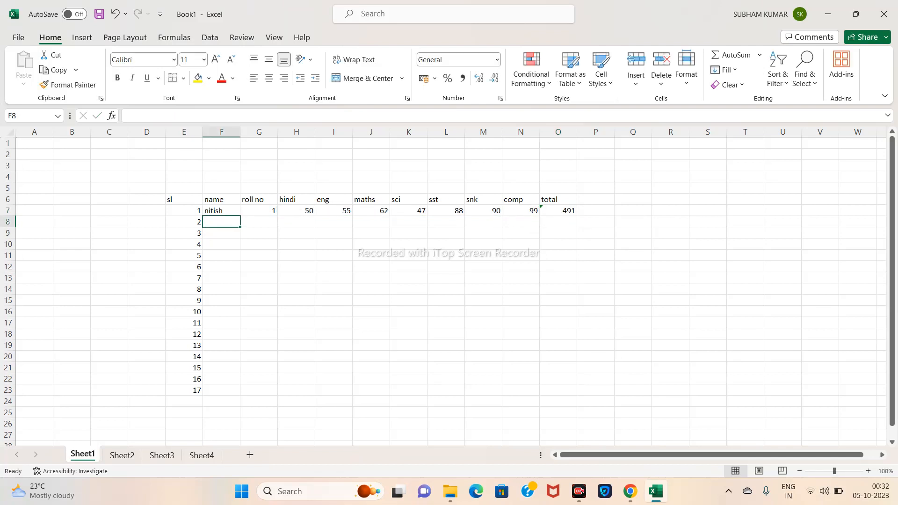
left_click(558, 211)
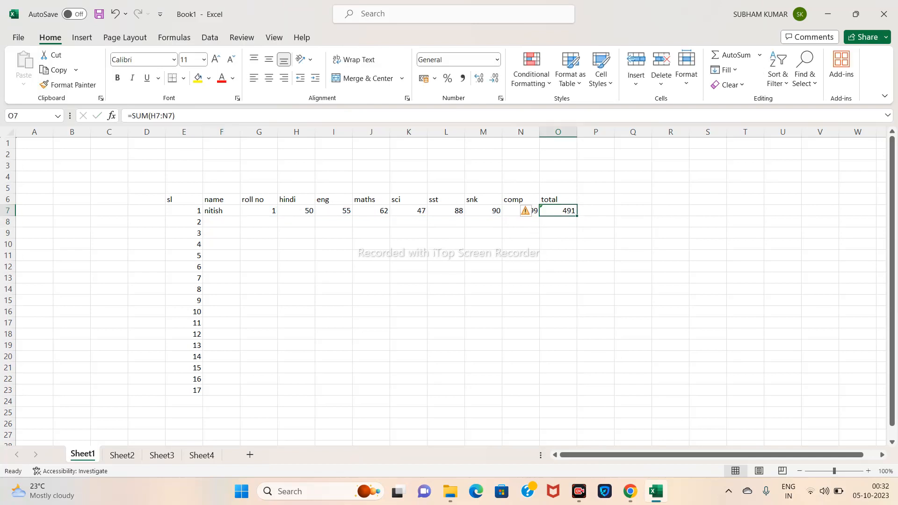
- Enter the second student's name in cell F8 and roll no 2 in cell G8
left_click(221, 222)
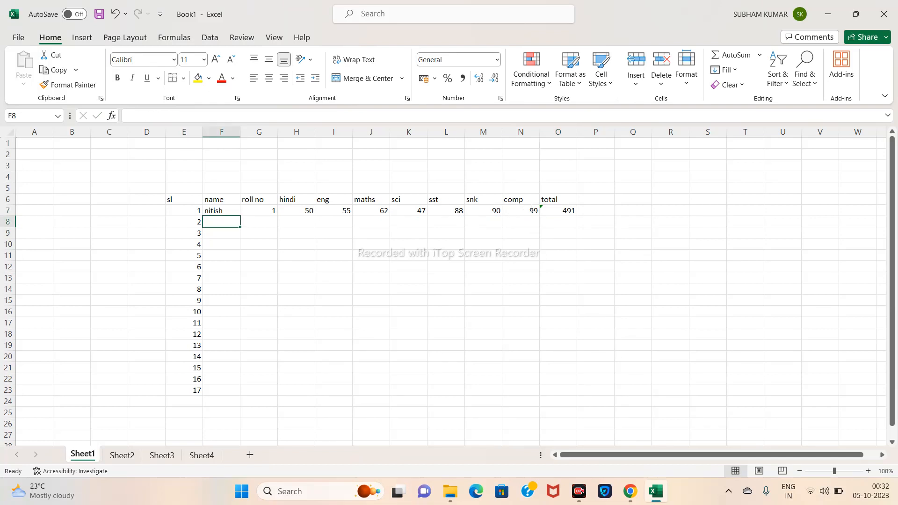
type("v")
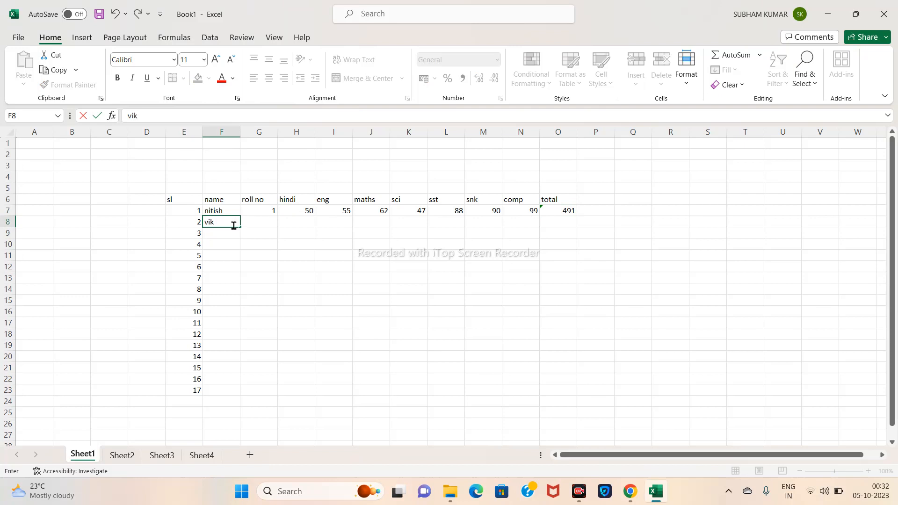
type("ikram")
key("Tab")
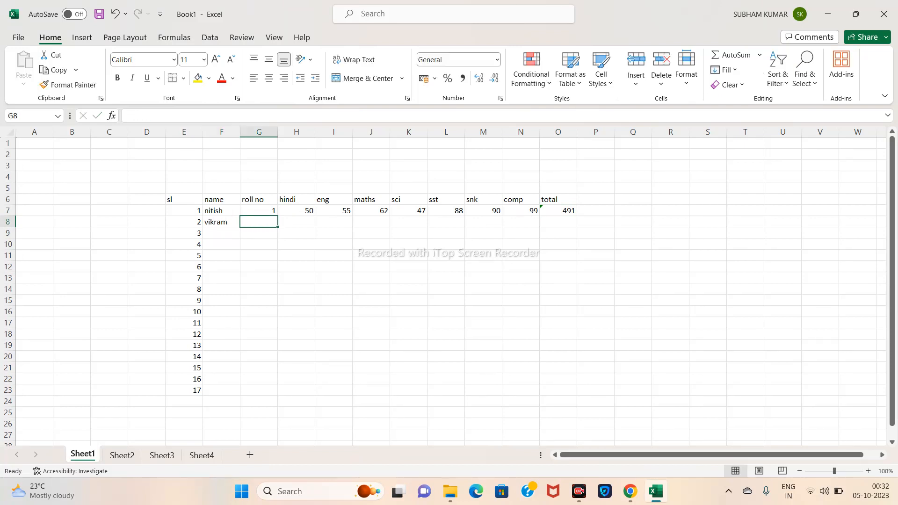
type("2")
key("Tab")
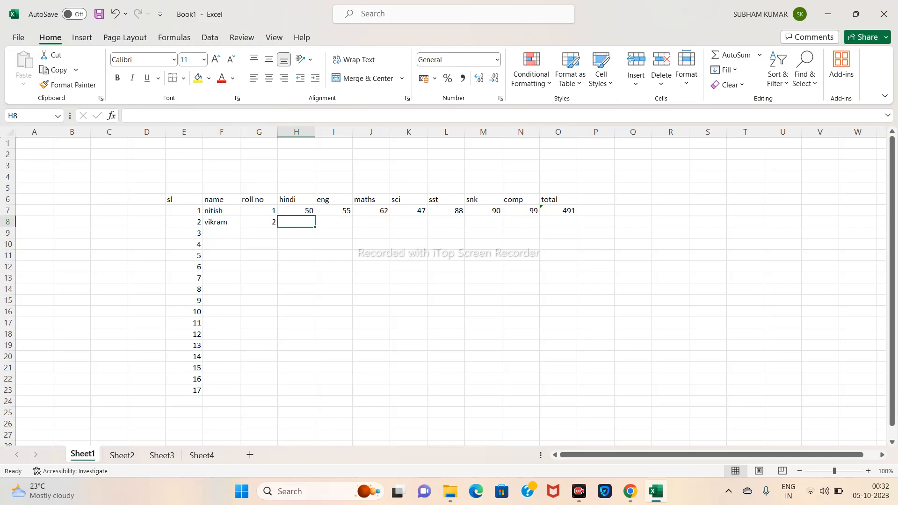
- Enter the second student's marks as 55 for hindi, 88 for eng and 96 for maths in row 8
type("55")
key("Tab")
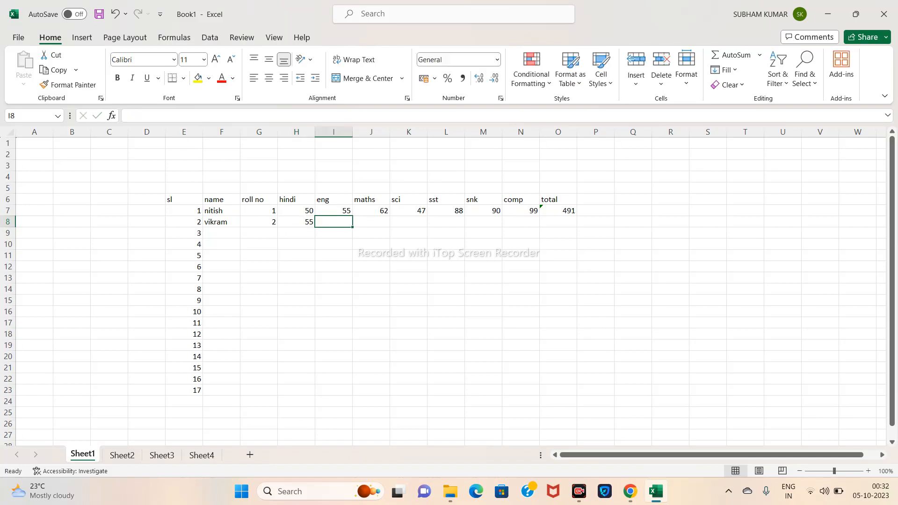
type("88")
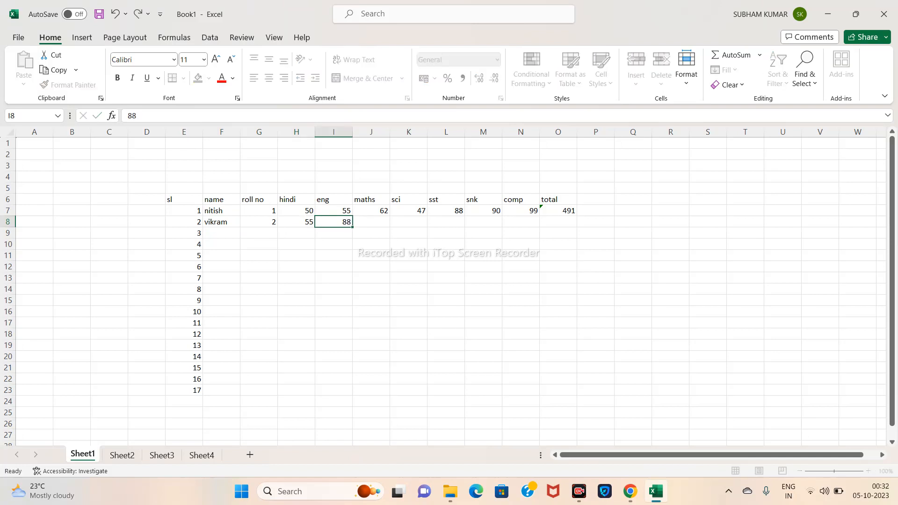
key("Tab")
type("96")
key("Tab")
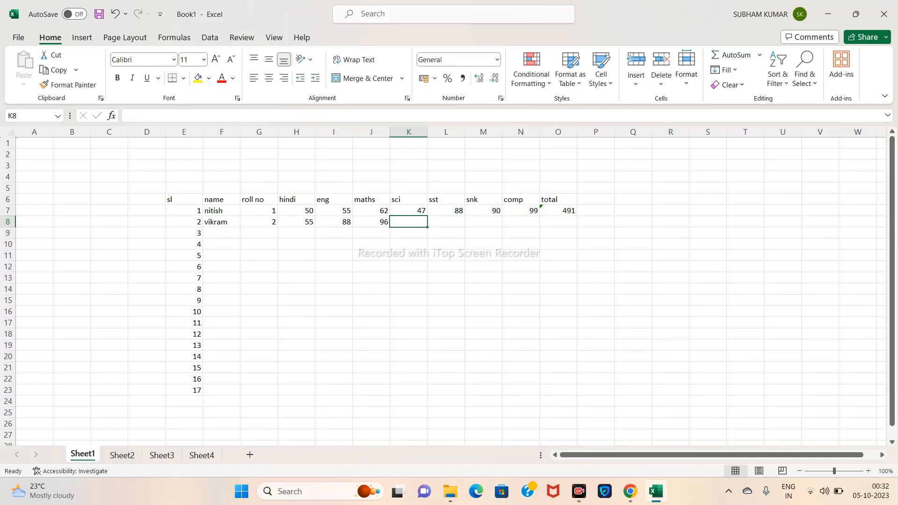
- Enter the second student's marks as 65 for sci, 44 for sst, 52 for snk and 95 for comp in row 8
type("65")
key("Tab")
type("44")
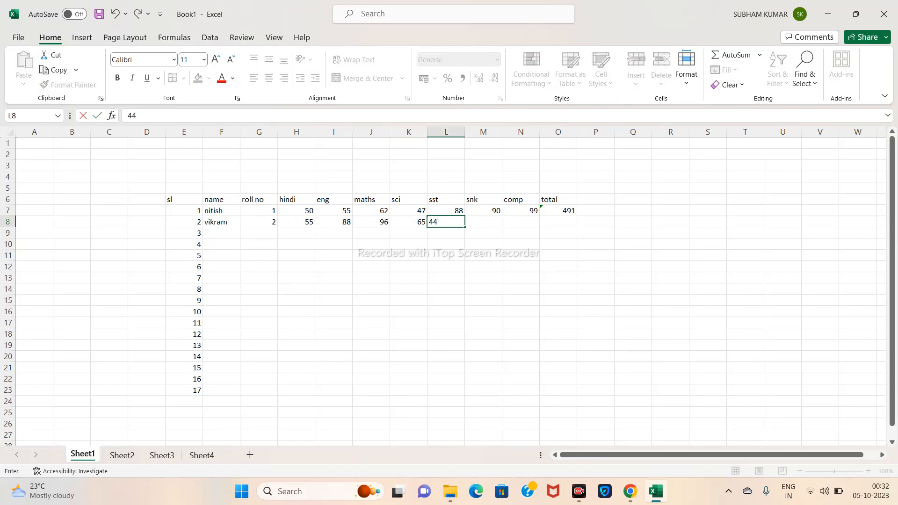
key("Tab")
type("52")
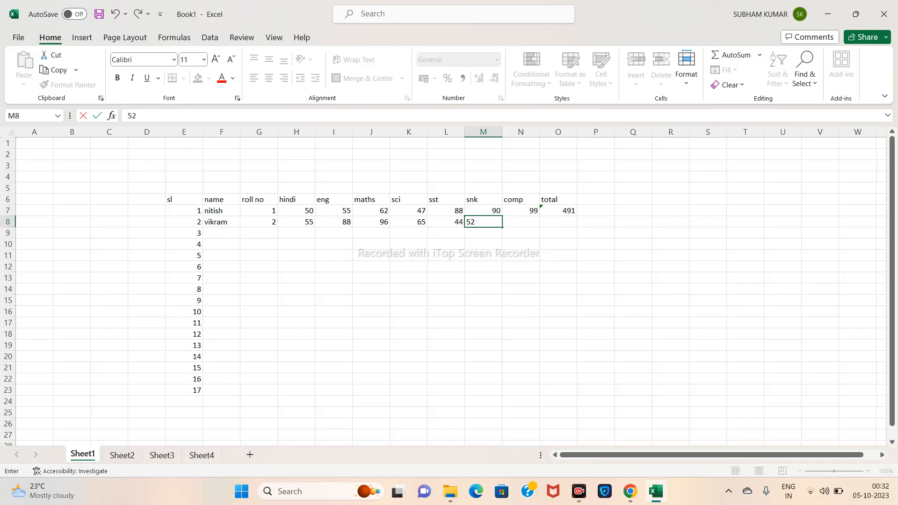
key("Tab")
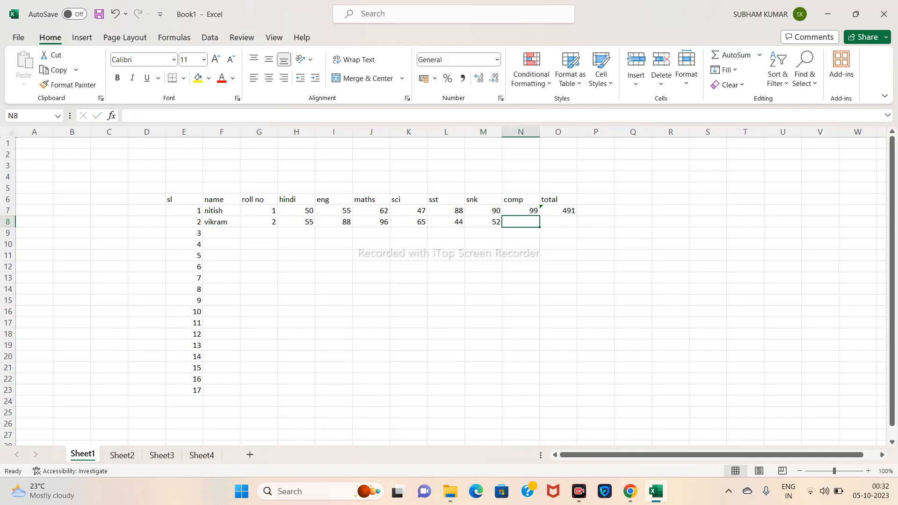
type("95")
key("Tab")
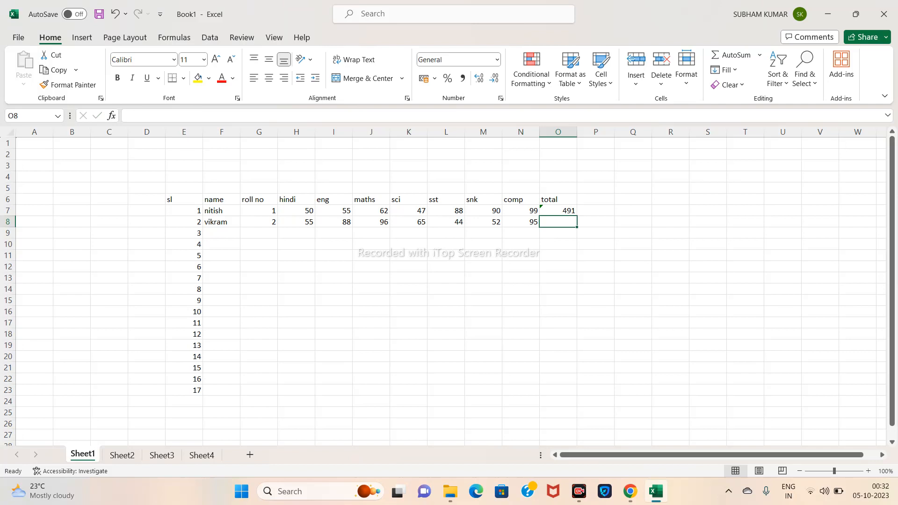
- Fill the total formula from O7 down to O8 and check the range it sums for the second student
key("Up")
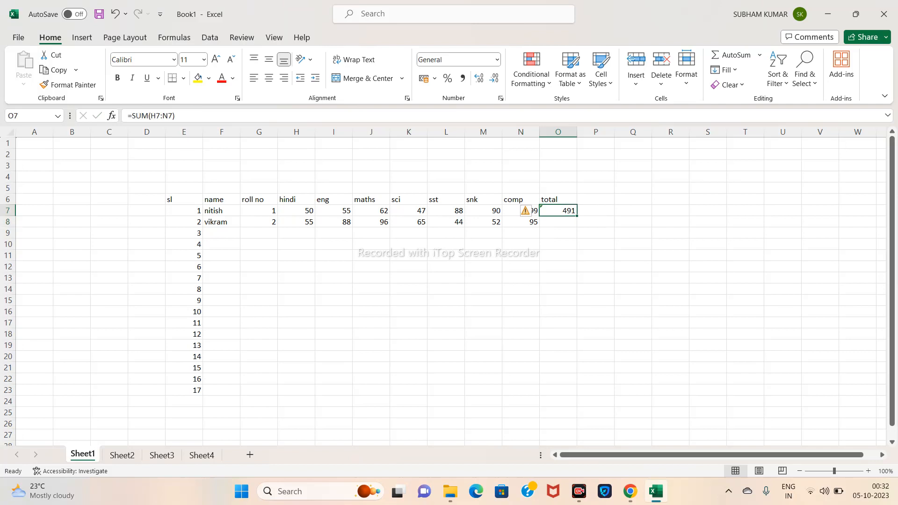
left_click_drag(578, 216, 578, 228)
double_click(563, 221)
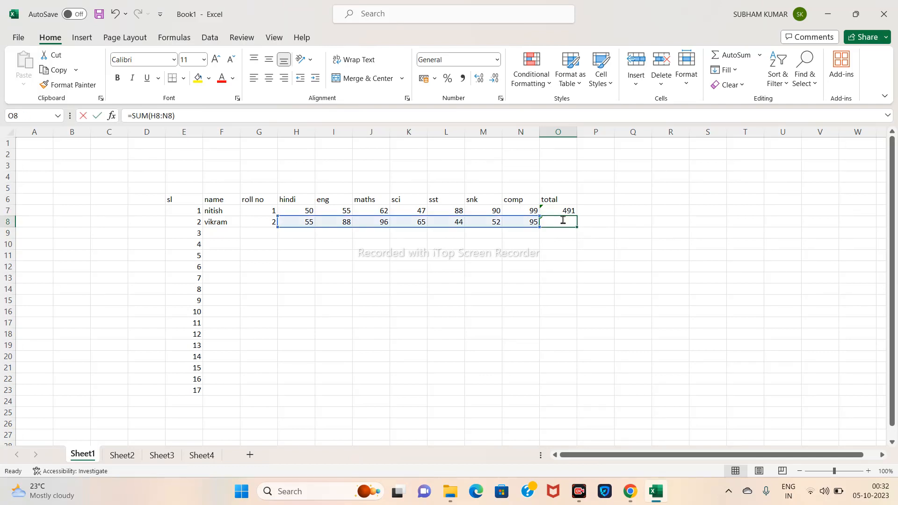
key("Return")
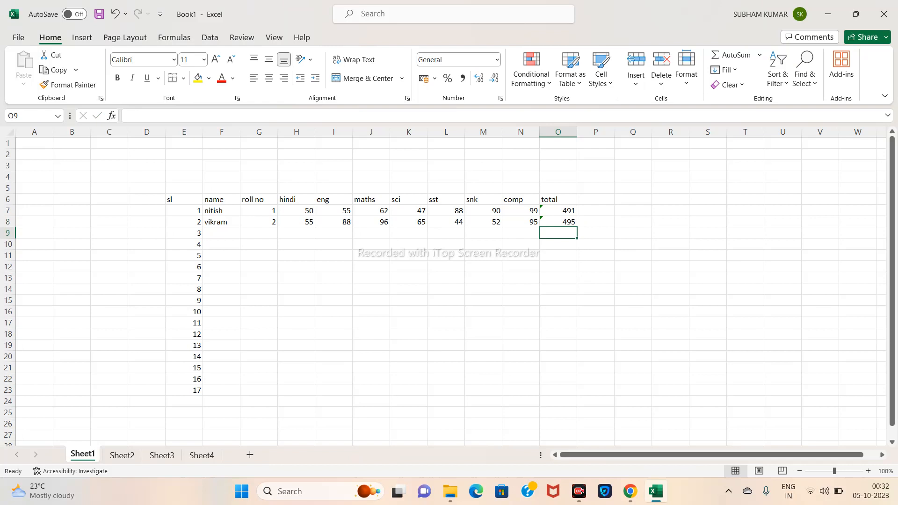
left_click_drag(184, 199, 524, 390)
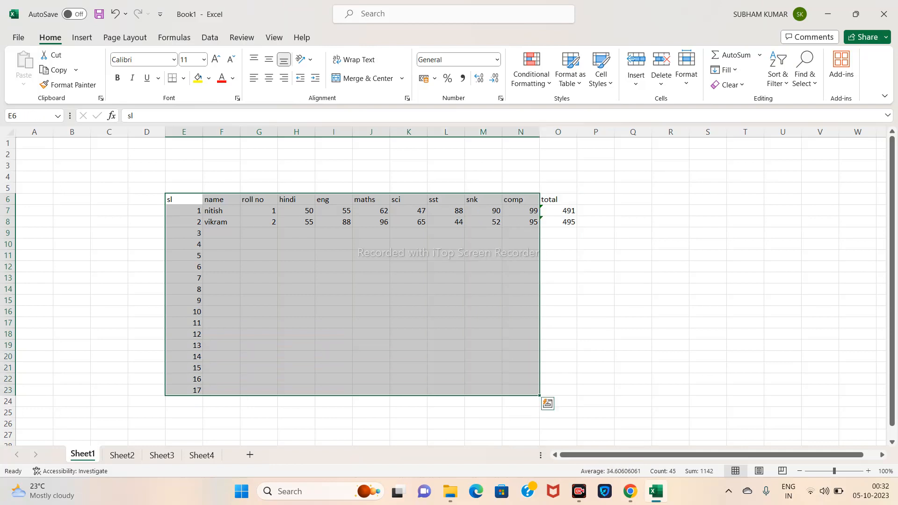
left_click(595, 334)
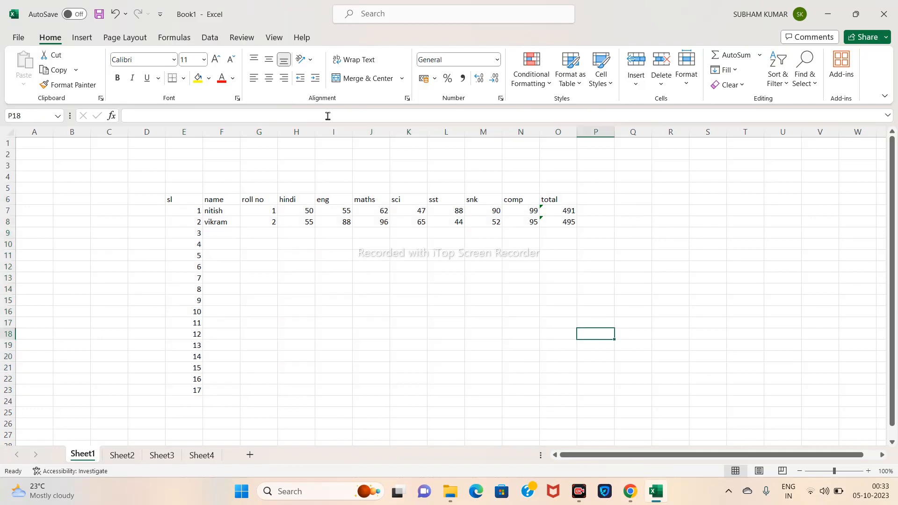